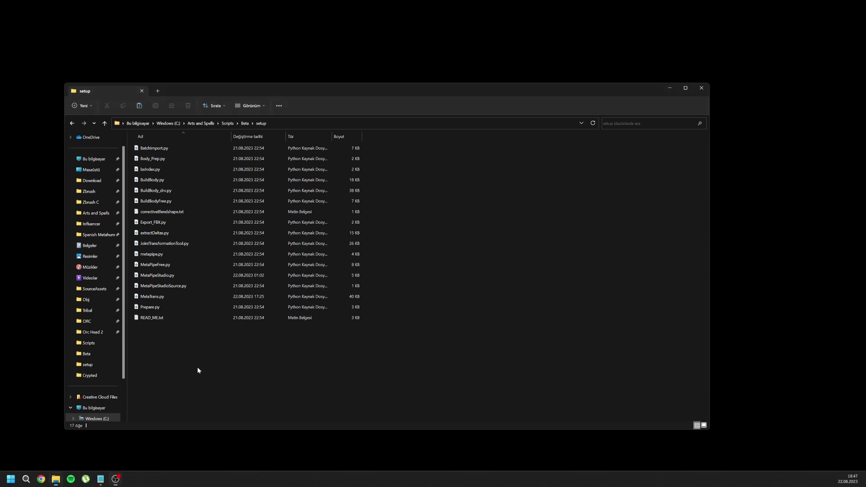
# - Go from the setup folder to its Scripts parent folder and open MetaPipeStudioSource.py in the code editor
pyautogui.moveTo(198, 370); pyautogui.dragTo(136, 144)
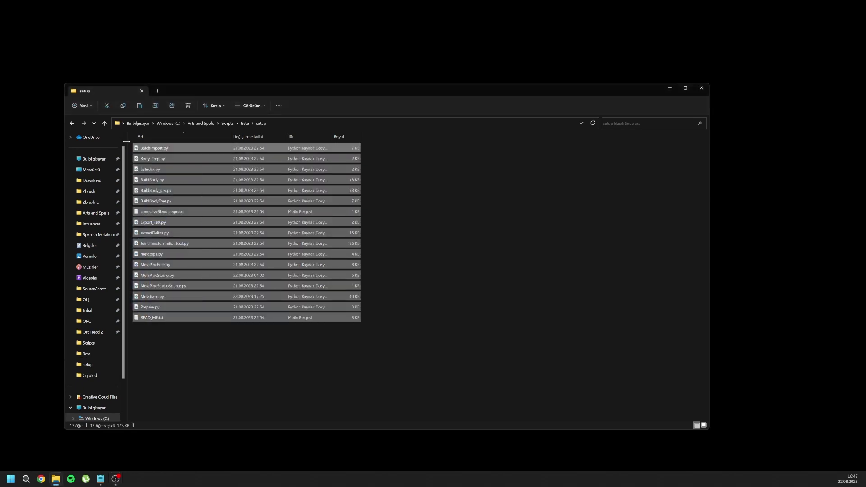
pyautogui.click(226, 123)
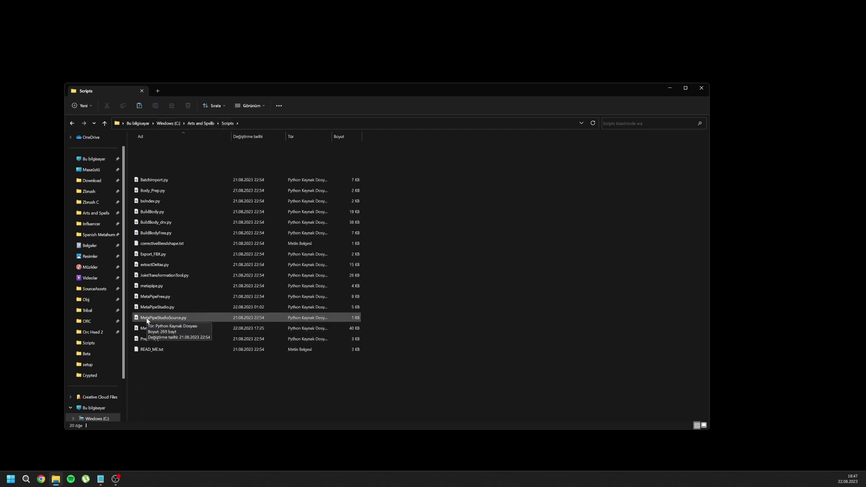
pyautogui.doubleClick(147, 318)
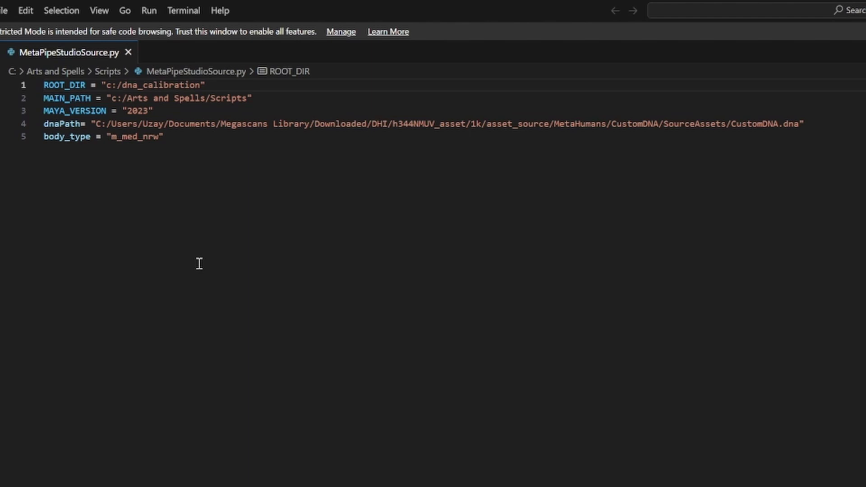
# - Review the root directory, main path, Maya version, DNA path and body type variables in MetaPipeStudioSource.py
pyautogui.moveTo(190, 149); pyautogui.dragTo(36, 72)
pyautogui.moveTo(102, 84)
pyautogui.mouseDown()
pyautogui.moveTo(238, 87)
pyautogui.moveTo(178, 96)
pyautogui.moveTo(101, 85)
pyautogui.mouseUp()
pyautogui.click(244, 88)
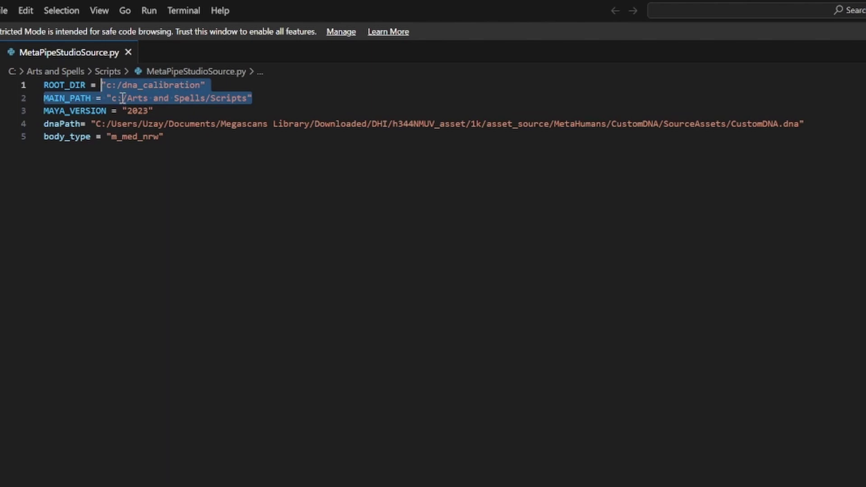
pyautogui.click(153, 121)
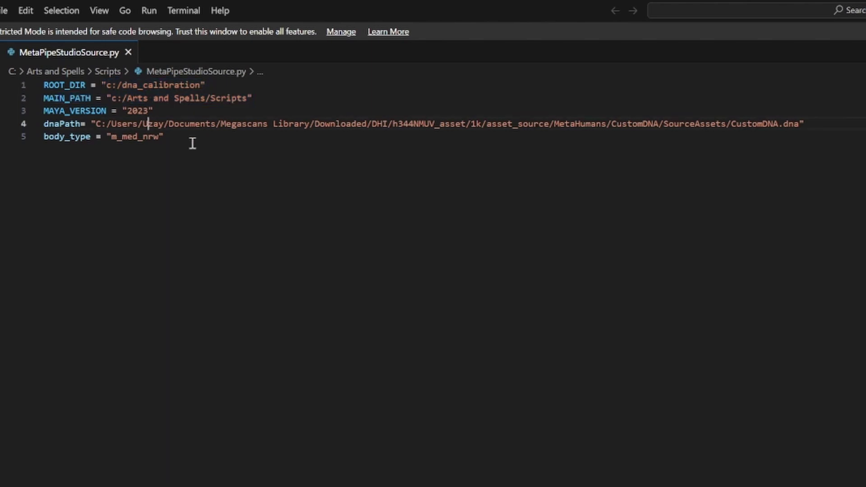
pyautogui.moveTo(167, 137); pyautogui.dragTo(43, 84)
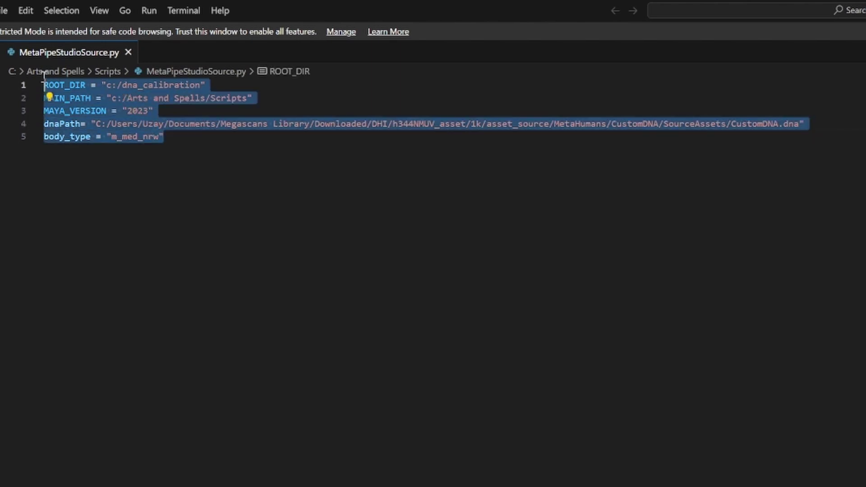
pyautogui.click(107, 143)
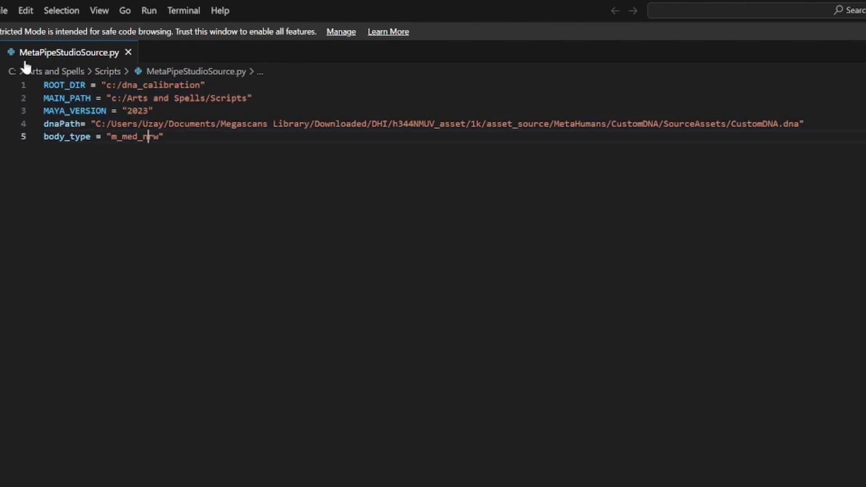
pyautogui.click(5, 14)
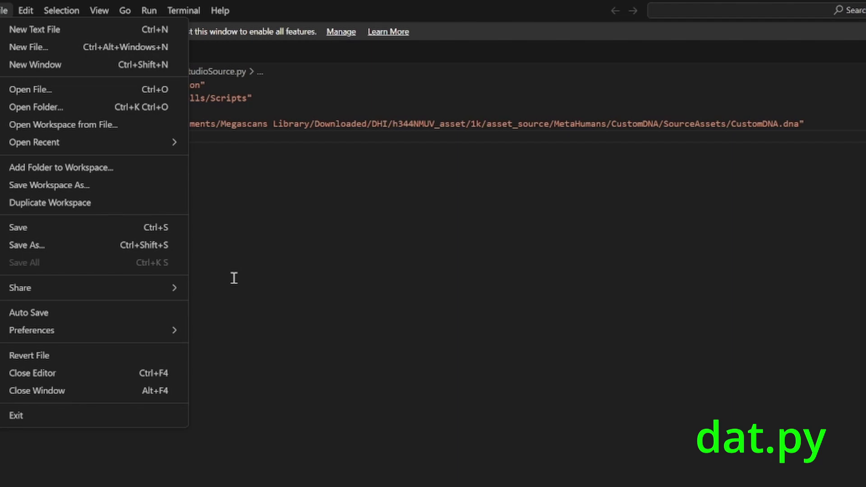
pyautogui.click(314, 278)
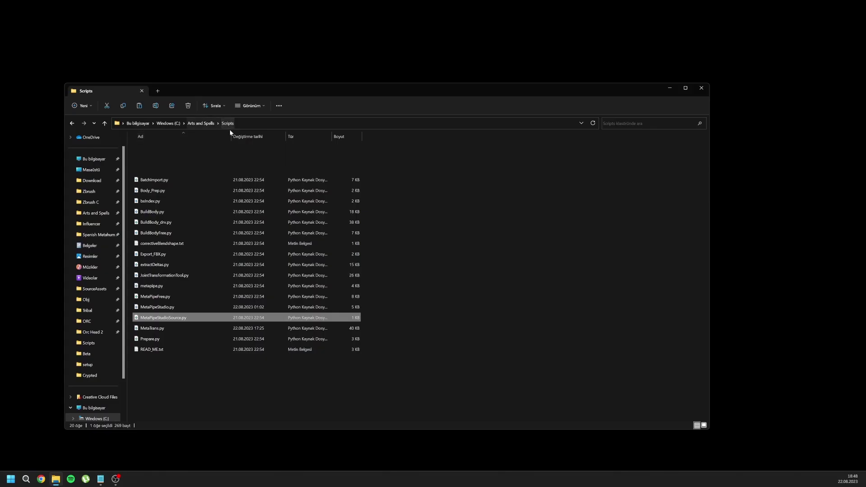
# - Open a command prompt in the Beta\setup folder and run python metapipe.py
pyautogui.click(225, 124)
pyautogui.click(226, 152)
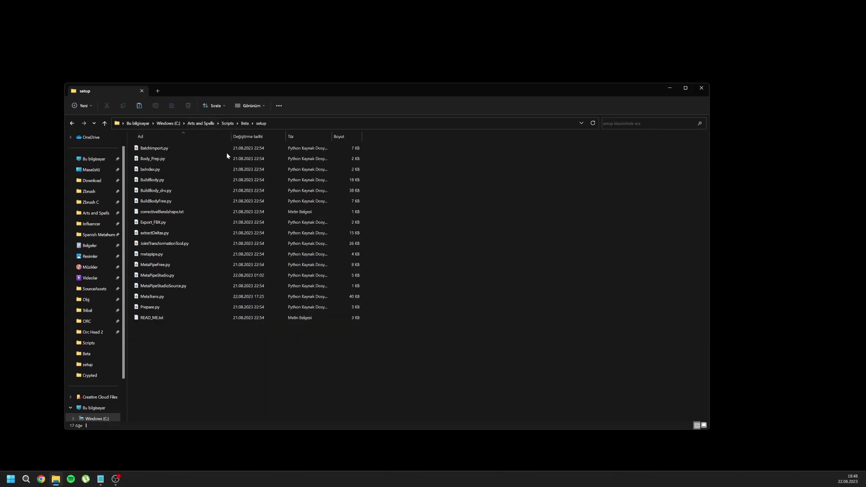
pyautogui.click(300, 123)
pyautogui.write('cmd')
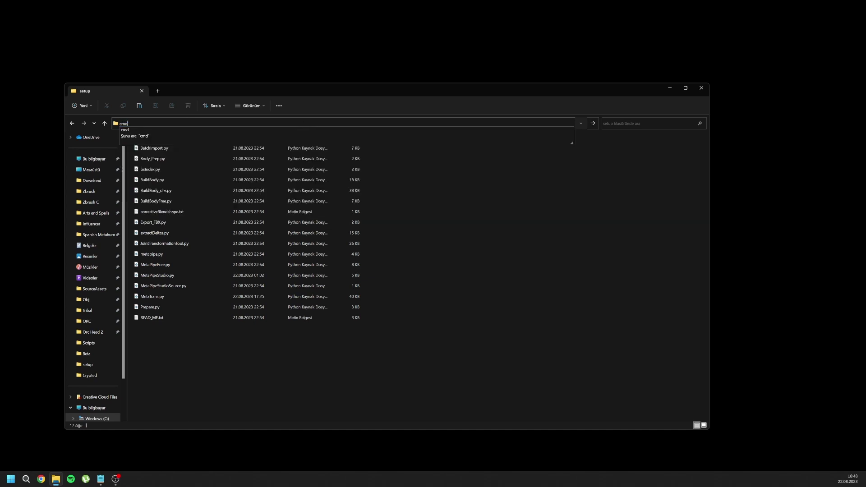
pyautogui.press('Return')
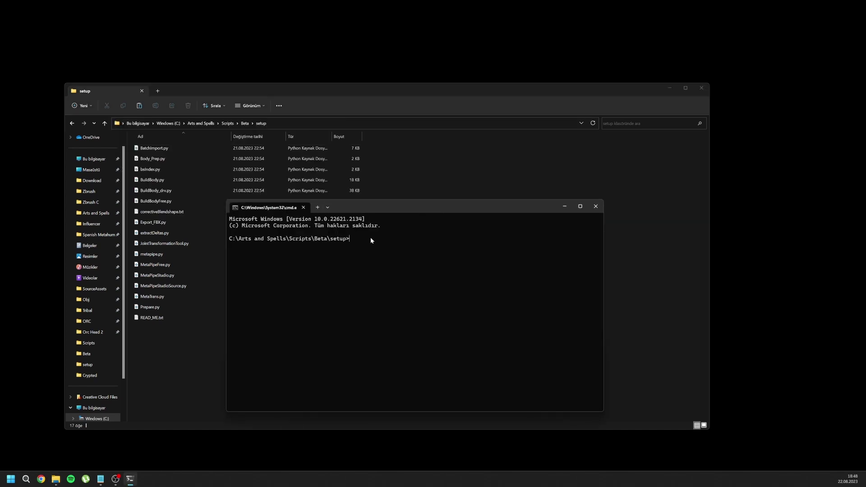
pyautogui.write('python metapipe.py')
pyautogui.press('Return')
pyautogui.moveTo(191, 209); pyautogui.dragTo(289, 281)
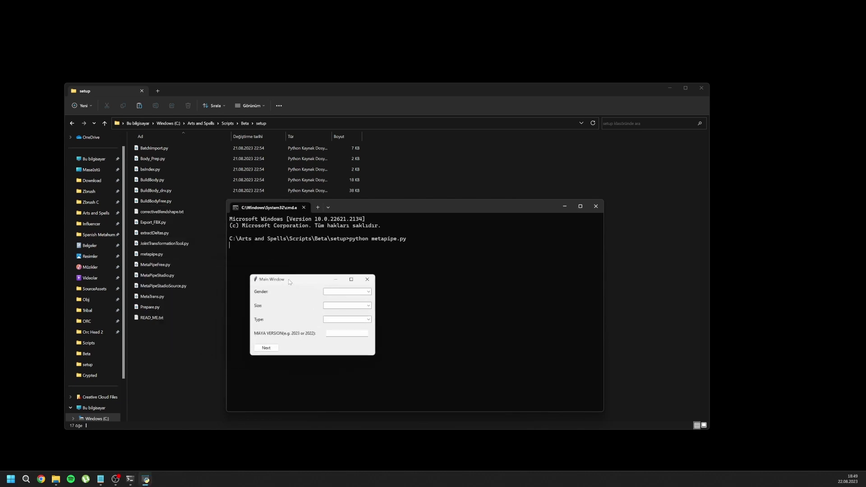
# - Set the gender to m, size to med, type to nrw and Maya version to 2023, and continue the setup
pyautogui.click(367, 292)
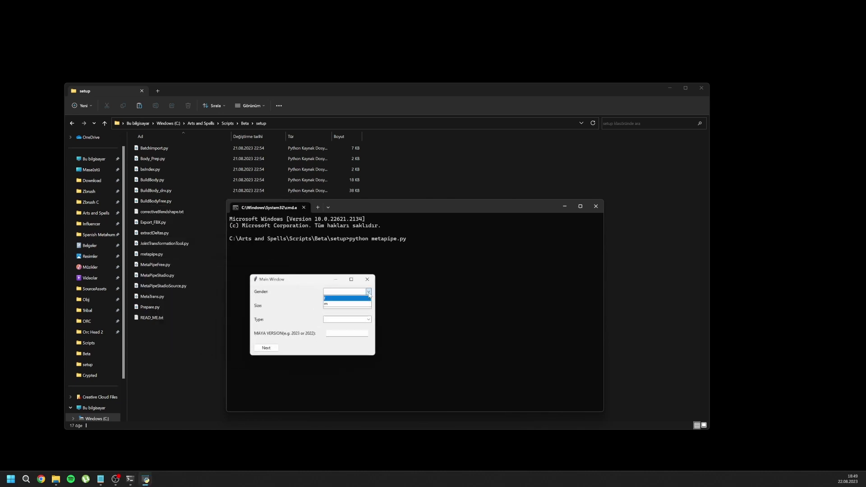
pyautogui.click(345, 300)
pyautogui.click(368, 305)
pyautogui.click(341, 317)
pyautogui.click(341, 318)
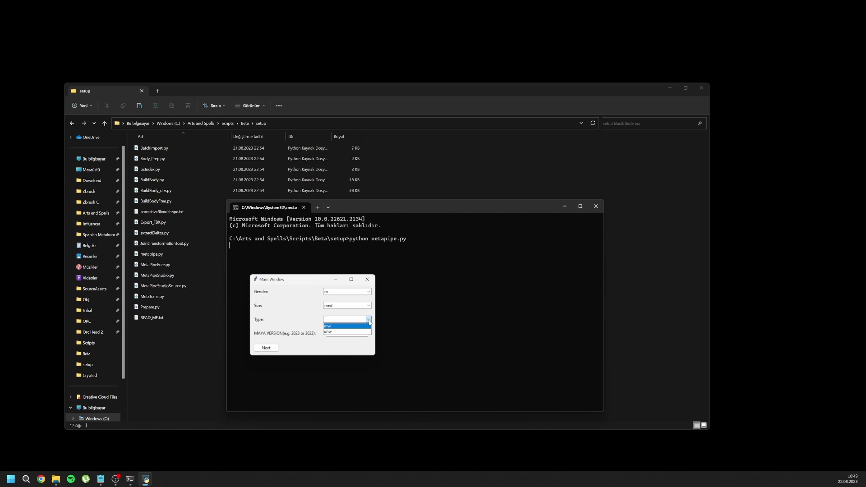
pyautogui.click(341, 327)
pyautogui.press('Tab')
pyautogui.write('20')
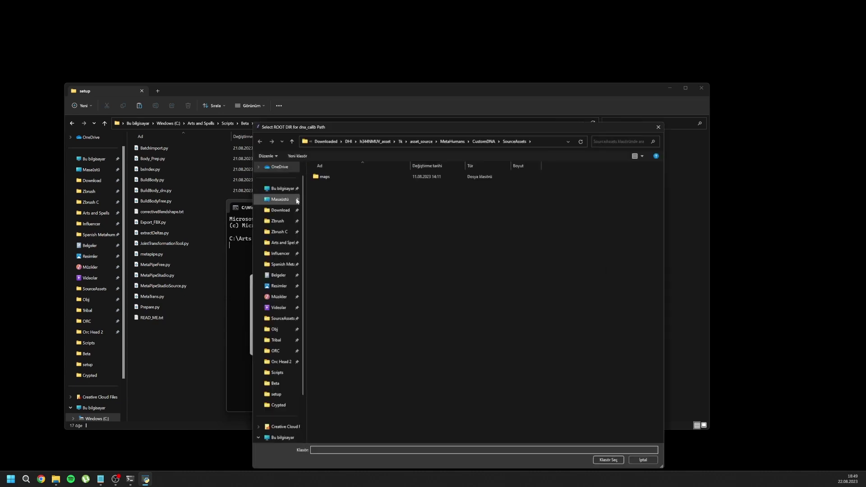
# - Choose the dna_calibration folder on drive C as the root directory for the DNA calibration library
pyautogui.click(283, 189)
pyautogui.doubleClick(327, 181)
pyautogui.click(325, 200)
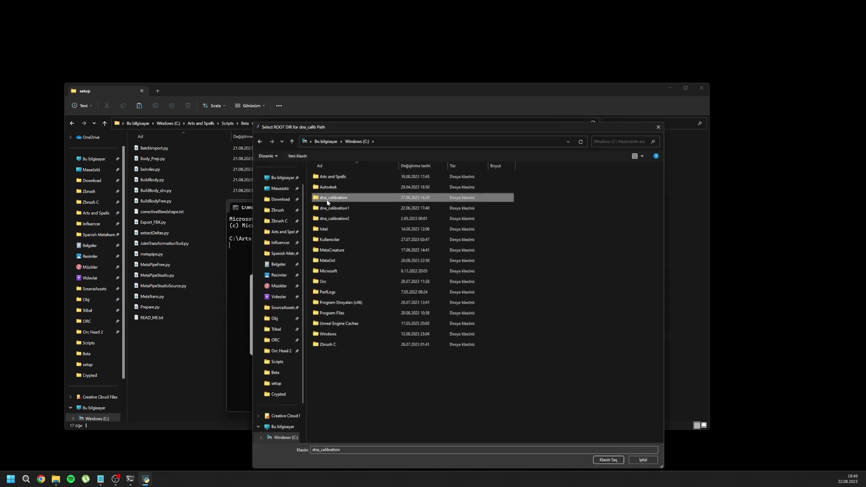
pyautogui.doubleClick(315, 200)
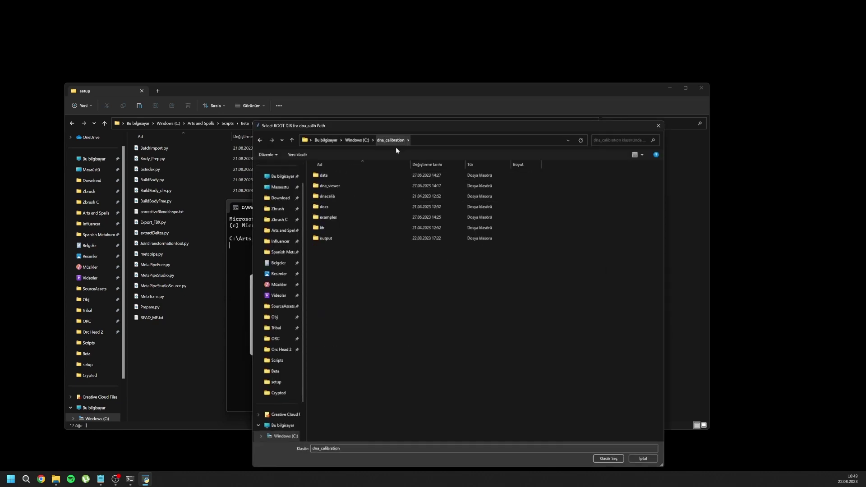
pyautogui.click(350, 448)
pyautogui.click(614, 458)
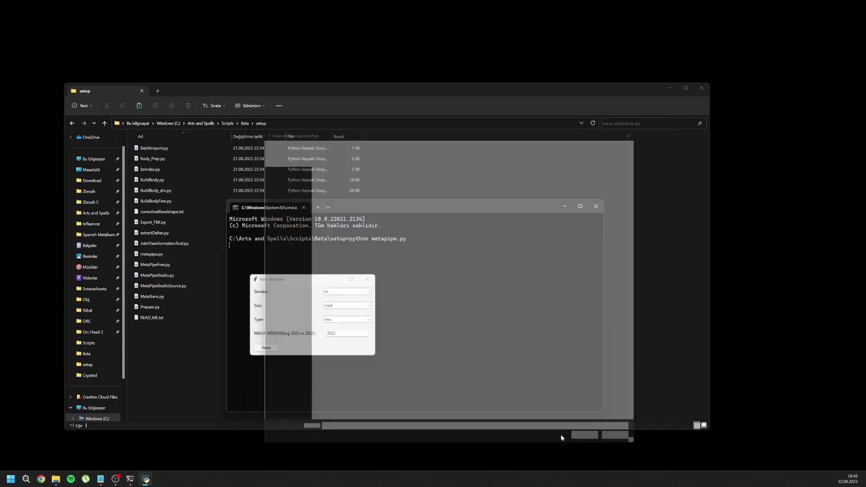
# - Close the MetaPipe setup window and the command prompt
pyautogui.click(279, 263)
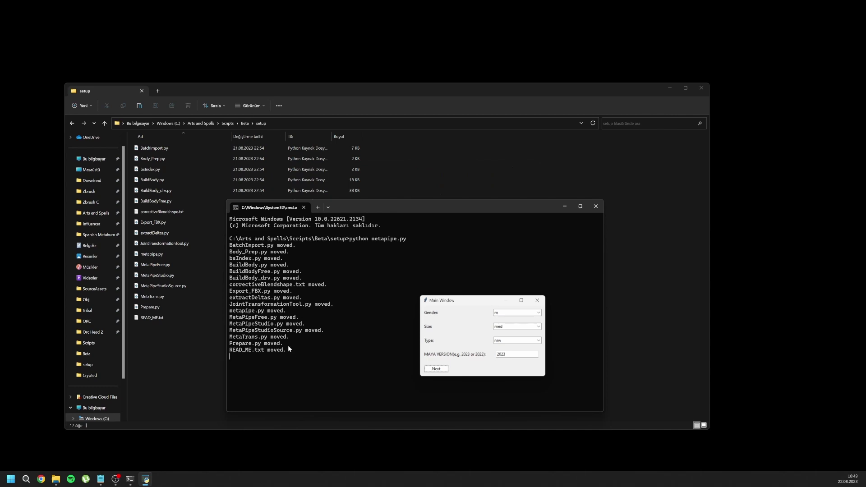
pyautogui.click(538, 300)
pyautogui.click(595, 207)
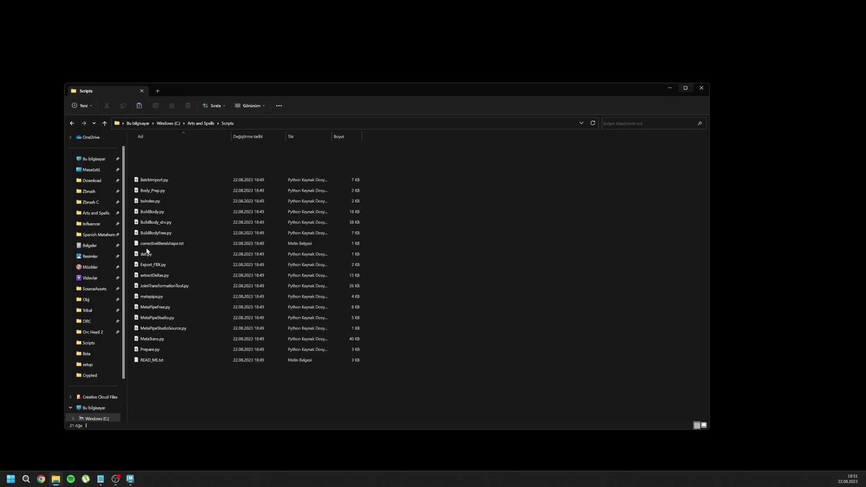
# - Open dat.py from the Scripts folder and check its paths, Maya version and body type
pyautogui.click(152, 259)
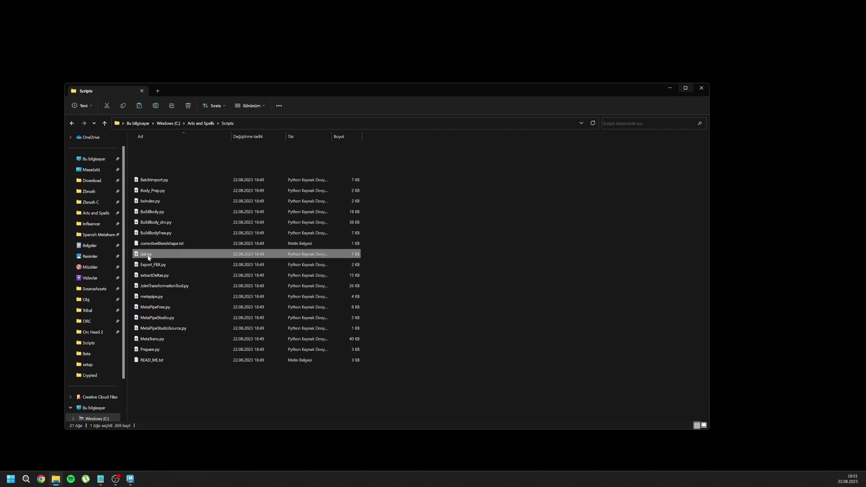
pyautogui.doubleClick(152, 258)
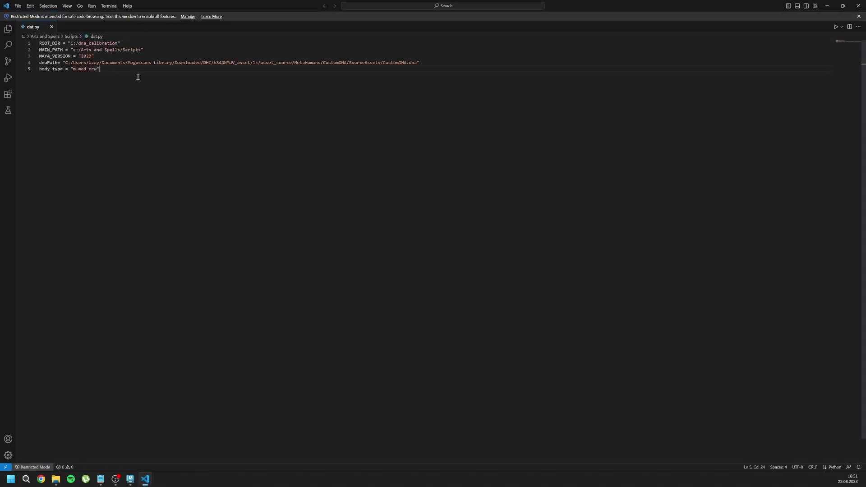
pyautogui.moveTo(137, 75); pyautogui.dragTo(38, 41)
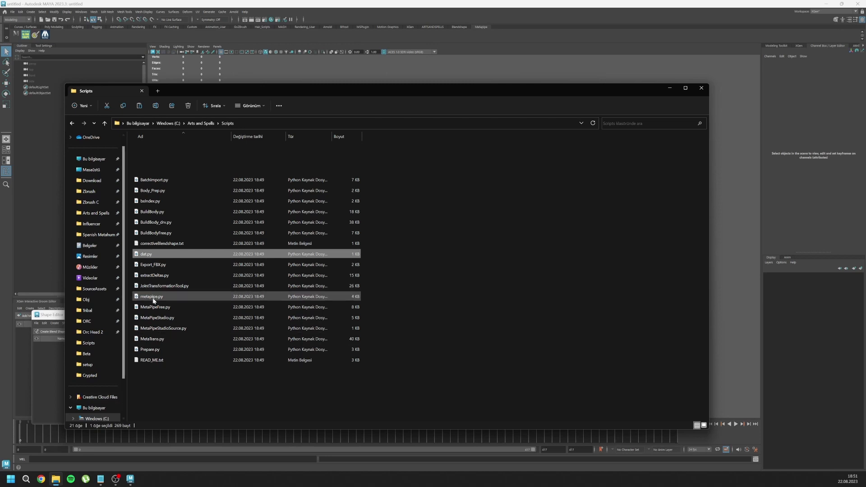
# - Examine the script files listed around dat.py in the Scripts folder
pyautogui.moveTo(188, 374); pyautogui.dragTo(135, 251)
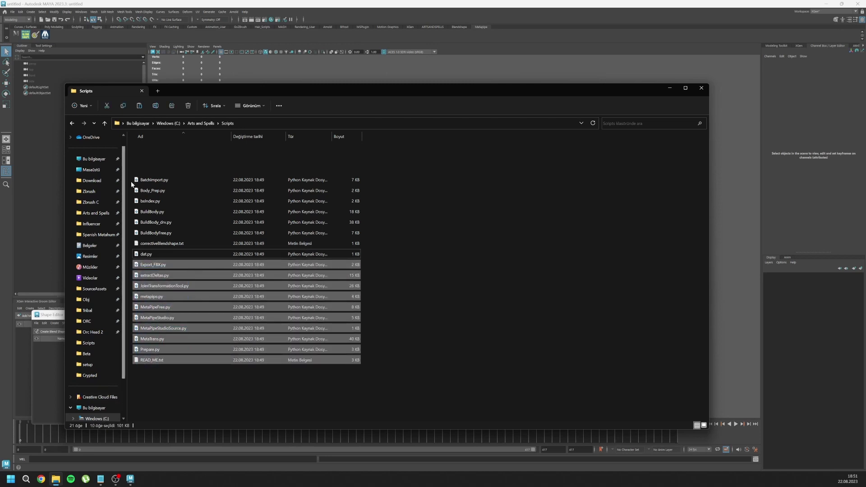
pyautogui.moveTo(130, 174); pyautogui.dragTo(155, 233)
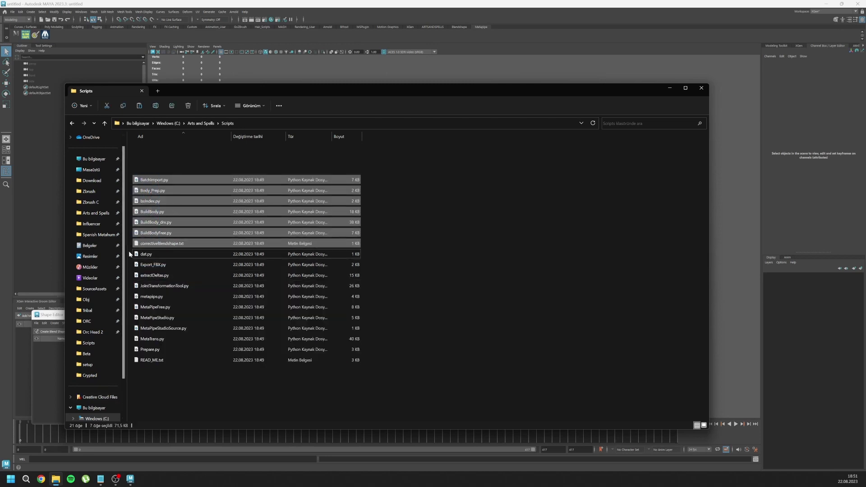
pyautogui.click(356, 254)
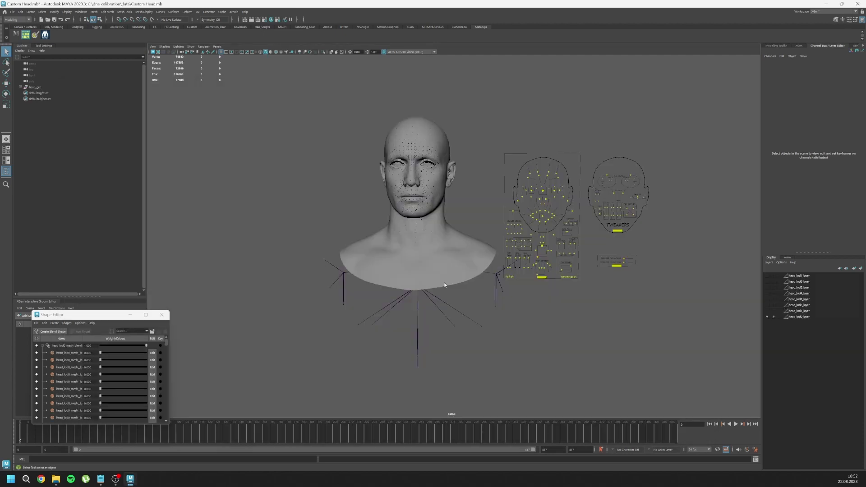
# - Open MetaPipe Studio in Maya and run Batch Import for the custom meshes
pyautogui.click(45, 35)
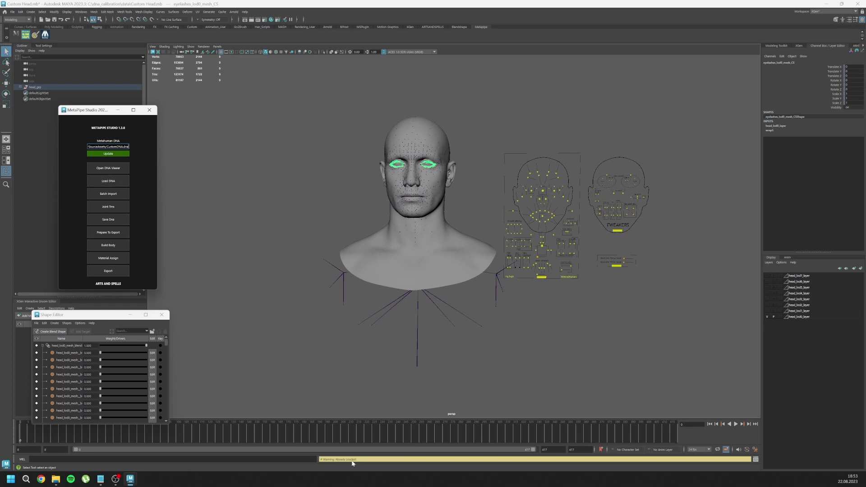
pyautogui.click(108, 194)
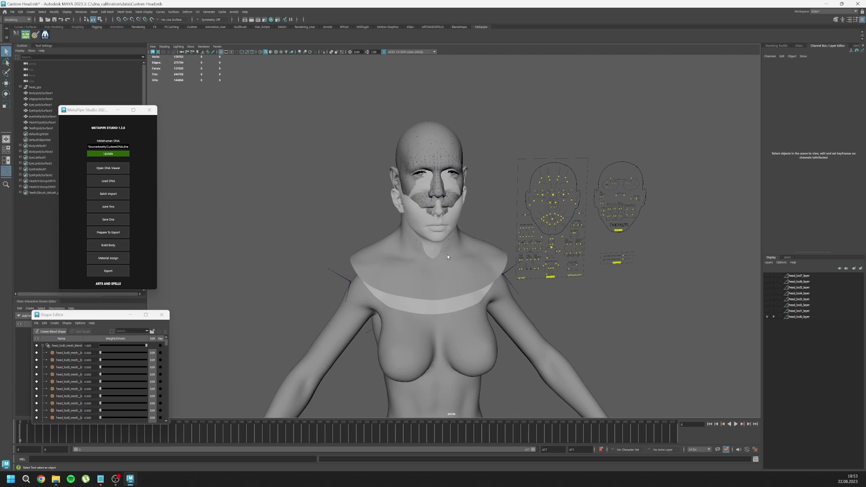
# - Hide all the imported polySurface meshes, from the body through the teeth
pyautogui.keyDown('alt'); pyautogui.moveTo(429, 294); pyautogui.dragTo(421, 238, button='middle'); pyautogui.keyUp('alt')
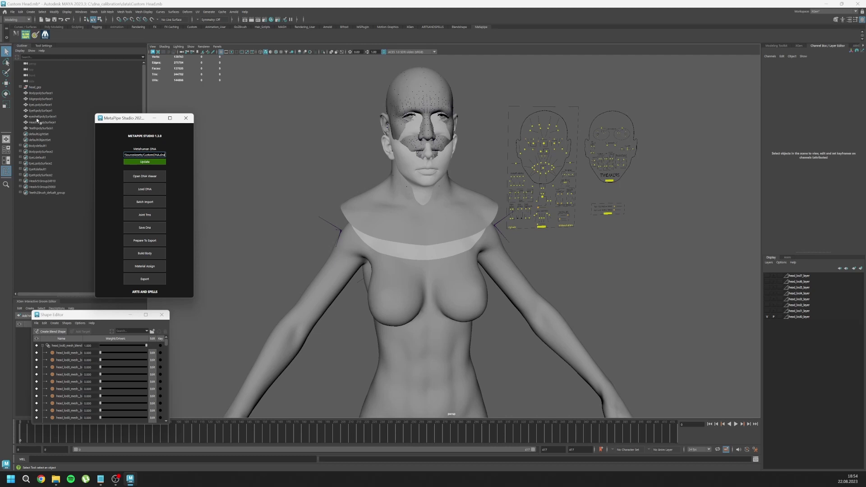
pyautogui.click(40, 93)
pyautogui.keyDown('shift'); pyautogui.click(40, 128); pyautogui.keyUp('shift')
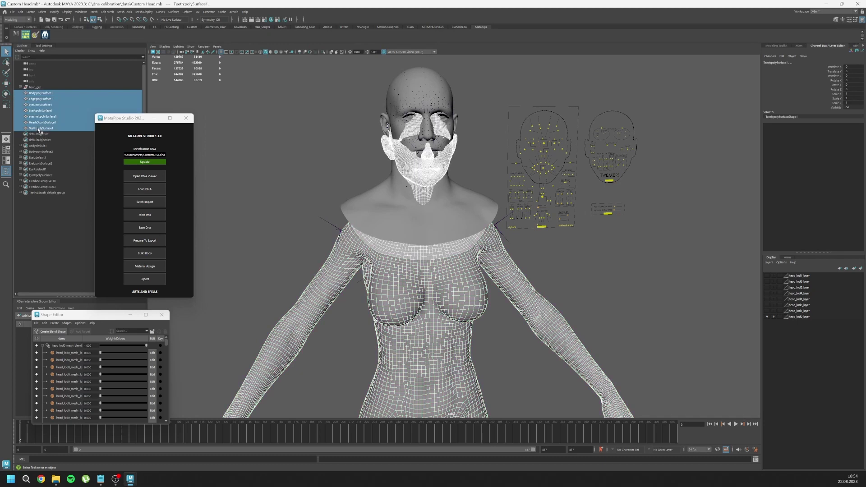
pyautogui.hotkey('ctrl', 'h')
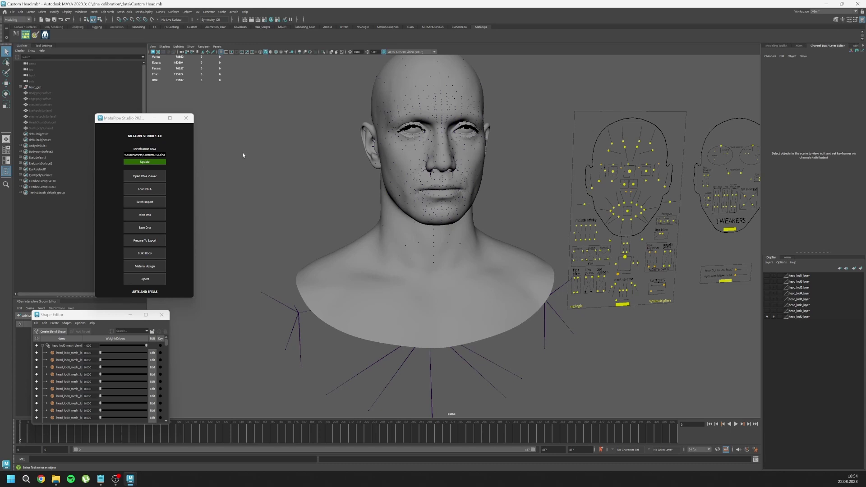
# - Select the hidden left and right eye meshes together with the body and head meshes in the outliner
pyautogui.click(38, 93)
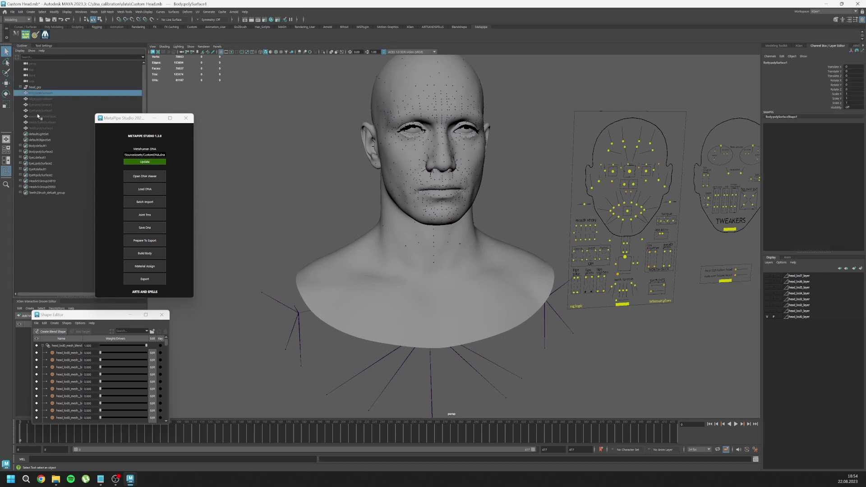
pyautogui.click(31, 111)
pyautogui.keyDown('ctrl'); pyautogui.click(38, 104); pyautogui.keyUp('ctrl')
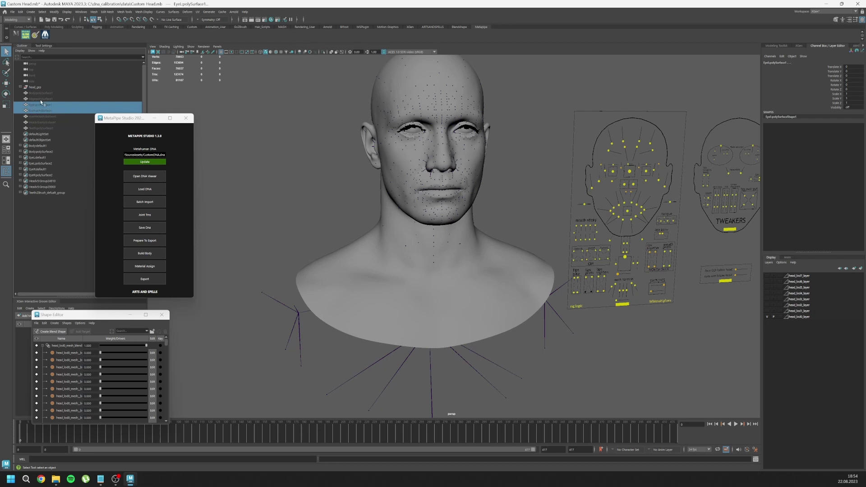
pyautogui.keyDown('ctrl'); pyautogui.click(40, 94); pyautogui.keyUp('ctrl')
pyautogui.keyDown('ctrl'); pyautogui.click(24, 121); pyautogui.keyUp('ctrl')
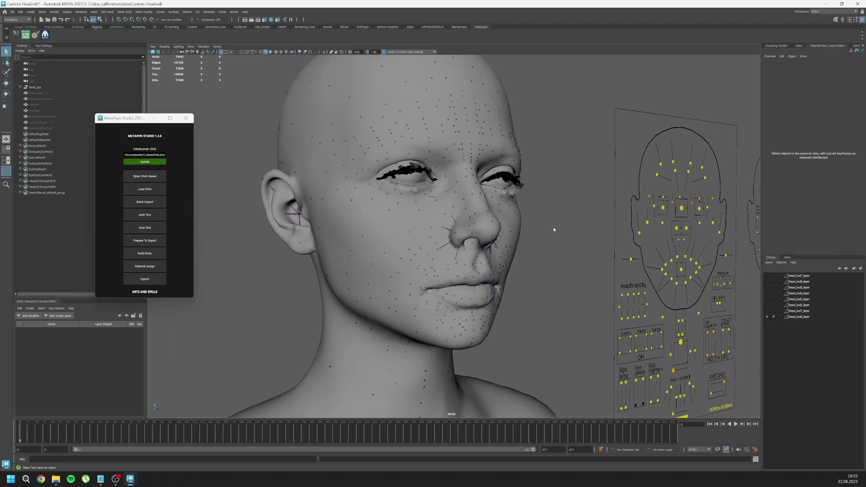
# - Select the eyeshell_lod0_mesh over the eyes and examine how it sits against the eyelids
pyautogui.keyDown('alt'); pyautogui.moveTo(560, 244); pyautogui.dragTo(444, 256); pyautogui.keyUp('alt')
pyautogui.scroll(6, 511, 237)
pyautogui.click(453, 248)
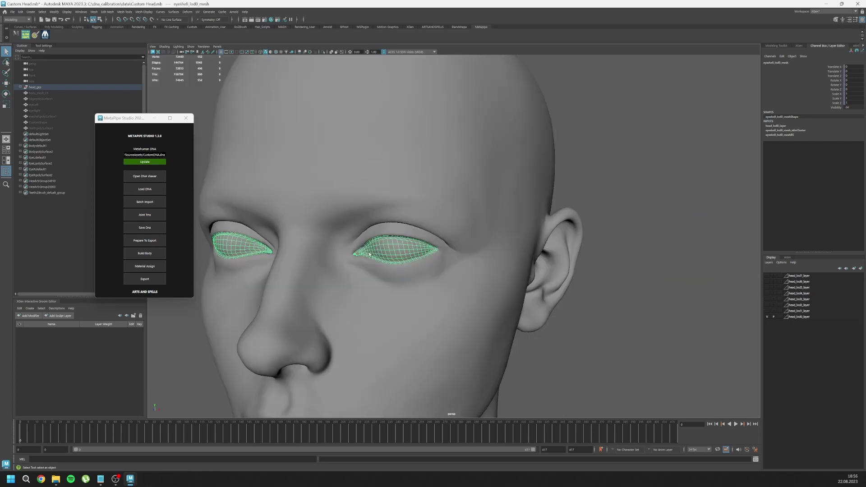
pyautogui.keyDown('alt'); pyautogui.moveTo(363, 259); pyautogui.dragTo(446, 265, button='middle'); pyautogui.keyUp('alt')
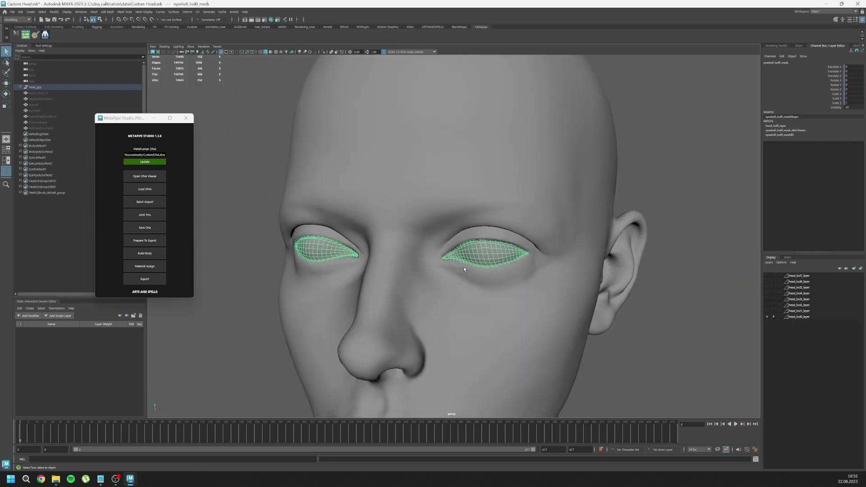
pyautogui.scroll(5, 464, 268)
pyautogui.moveTo(463, 268)
pyautogui.keyDown('alt'); pyautogui.mouseDown()
pyautogui.moveTo(437, 282)
pyautogui.moveTo(473, 279)
pyautogui.mouseUp(); pyautogui.keyUp('alt')
pyautogui.keyDown('alt'); pyautogui.moveTo(530, 303); pyautogui.dragTo(509, 291, button='middle'); pyautogui.keyUp('alt')
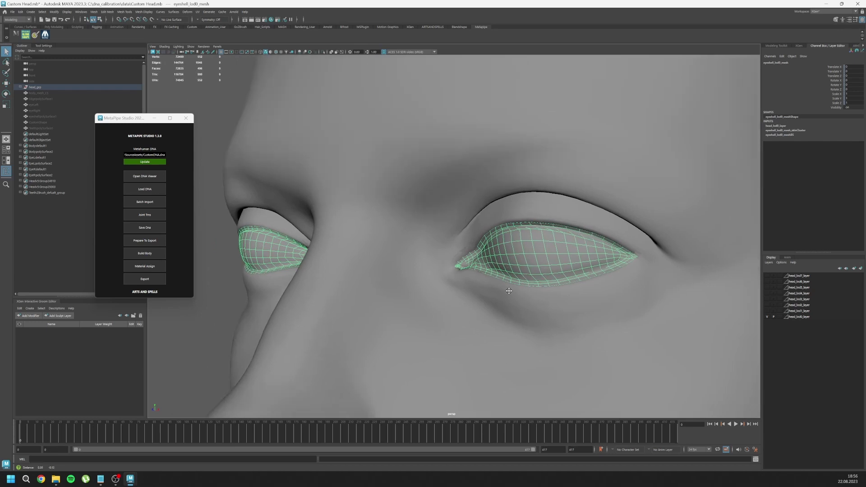
pyautogui.scroll(-3, 508, 290)
pyautogui.keyDown('alt'); pyautogui.moveTo(508, 291); pyautogui.dragTo(459, 266); pyautogui.keyUp('alt')
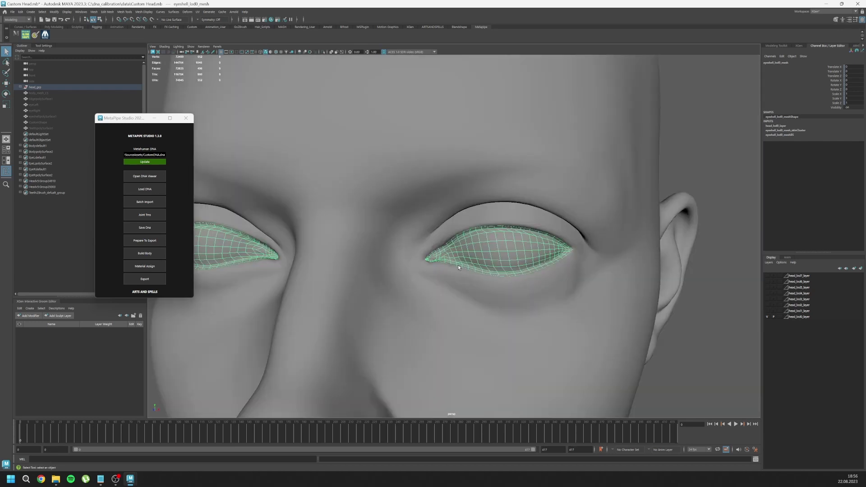
pyautogui.keyDown('alt'); pyautogui.moveTo(458, 265); pyautogui.dragTo(442, 280); pyautogui.keyUp('alt')
pyautogui.scroll(6, 482, 261)
pyautogui.scroll(-2, 482, 260)
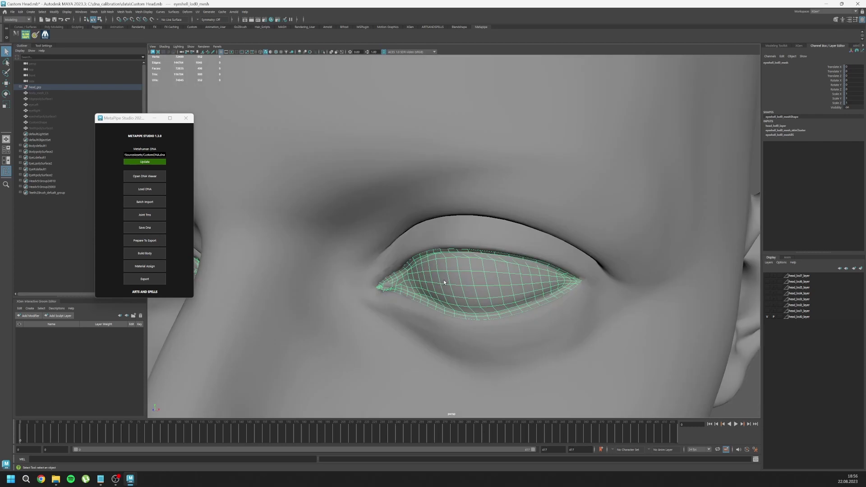
# - Isolate the eyeshell mesh, examine it on both eyes, and leave isolation
pyautogui.press('f')
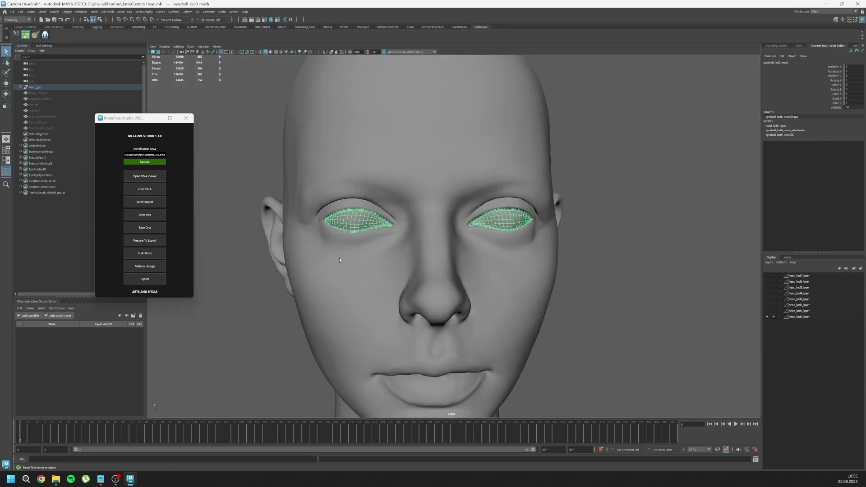
pyautogui.hotkey('ctrl', '1')
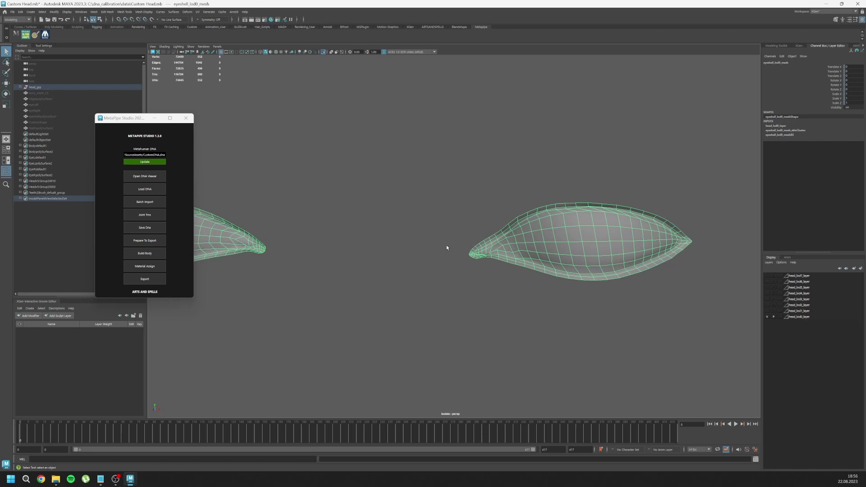
pyautogui.keyDown('alt'); pyautogui.moveTo(447, 237); pyautogui.dragTo(368, 259); pyautogui.keyUp('alt')
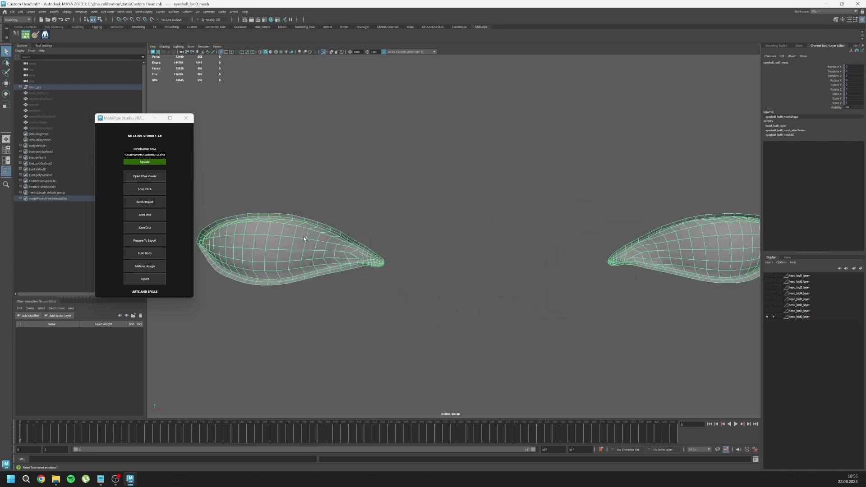
pyautogui.keyDown('alt'); pyautogui.moveTo(535, 257); pyautogui.dragTo(481, 258); pyautogui.keyUp('alt')
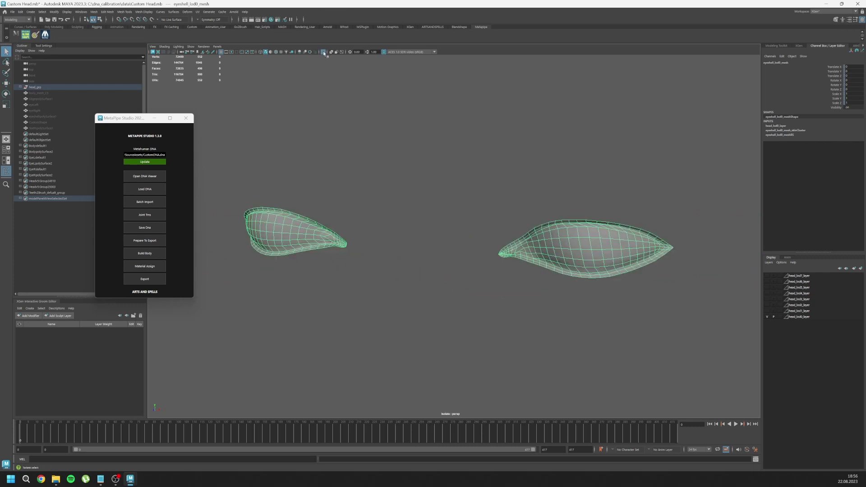
pyautogui.click(323, 52)
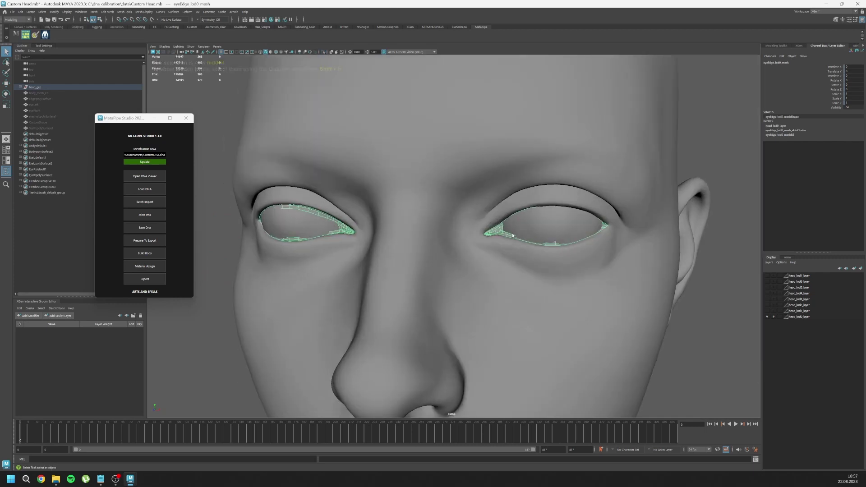
# - Examine the eyeEdge_lod0_mesh along the eyelids, both in place and isolated from the head
pyautogui.scroll(4, 460, 227)
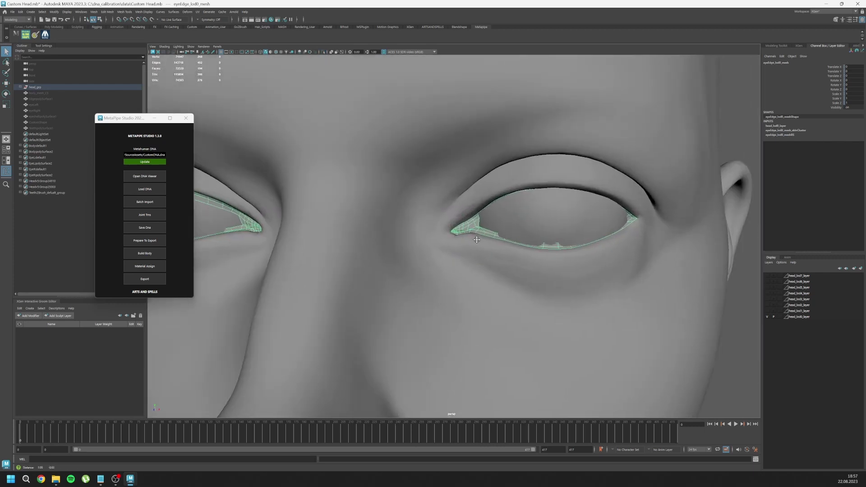
pyautogui.keyDown('alt'); pyautogui.moveTo(460, 232); pyautogui.dragTo(412, 226, button='middle'); pyautogui.keyUp('alt')
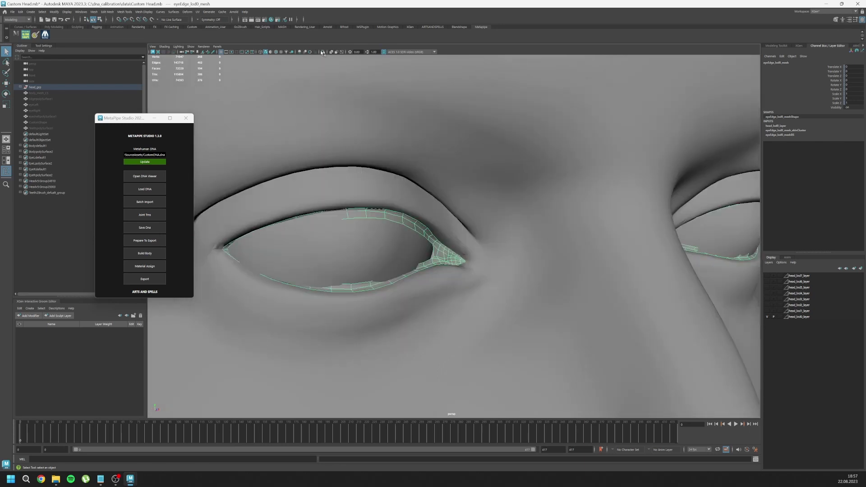
pyautogui.click(322, 52)
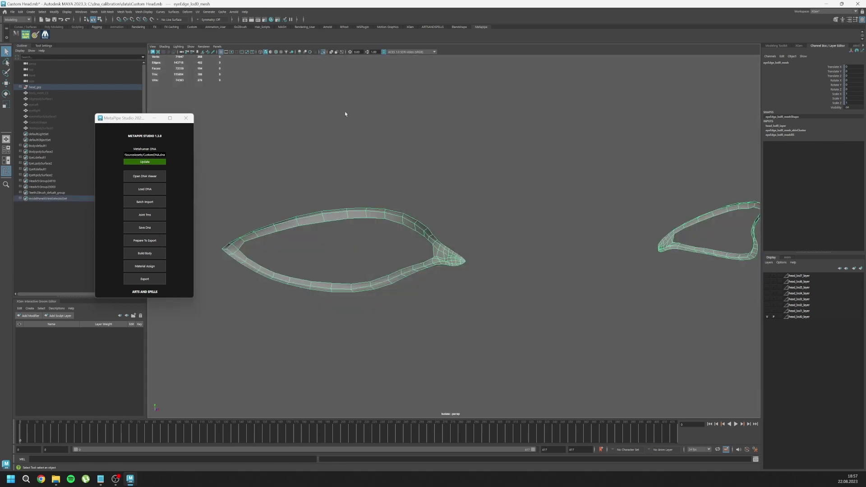
pyautogui.keyDown('alt'); pyautogui.moveTo(437, 251); pyautogui.dragTo(355, 276); pyautogui.keyUp('alt')
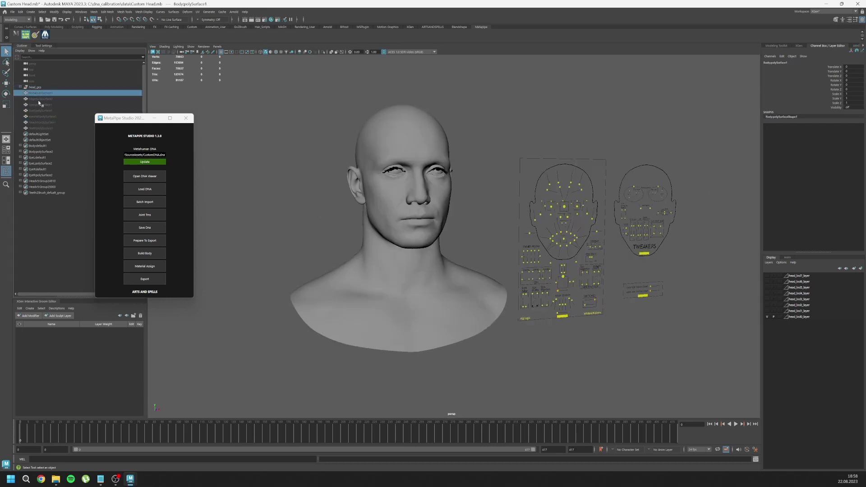
# - Select all the hidden custom meshes in the outliner and run Load DNA in MetaPipe Studio
pyautogui.moveTo(36, 93); pyautogui.dragTo(41, 131)
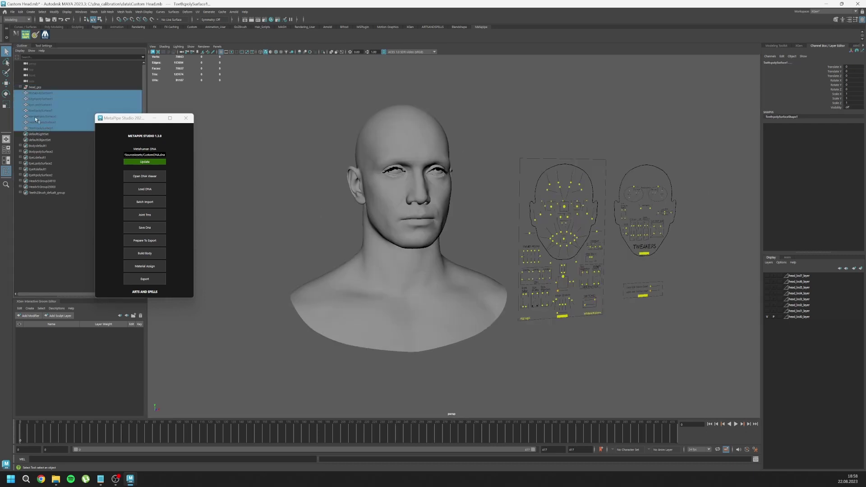
pyautogui.click(137, 190)
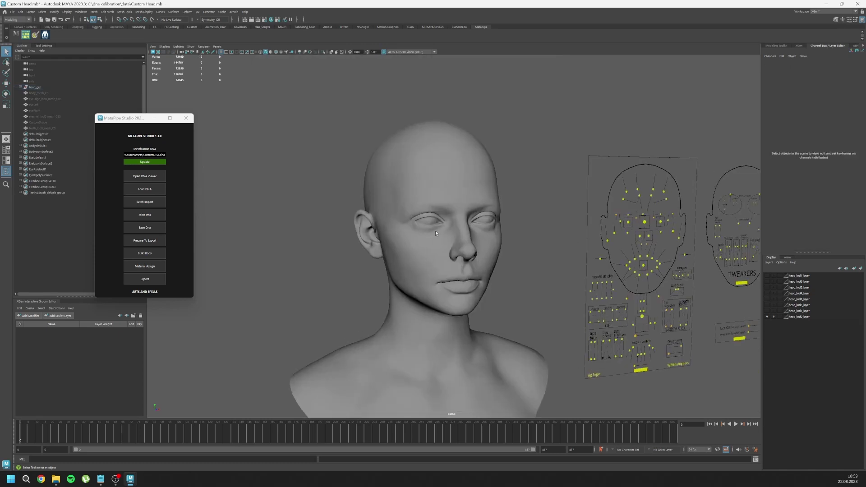
# - Select the eyeshell mesh on the custom head, examine it in isolation, and return to the full head
pyautogui.scroll(5, 435, 231)
pyautogui.click(424, 211)
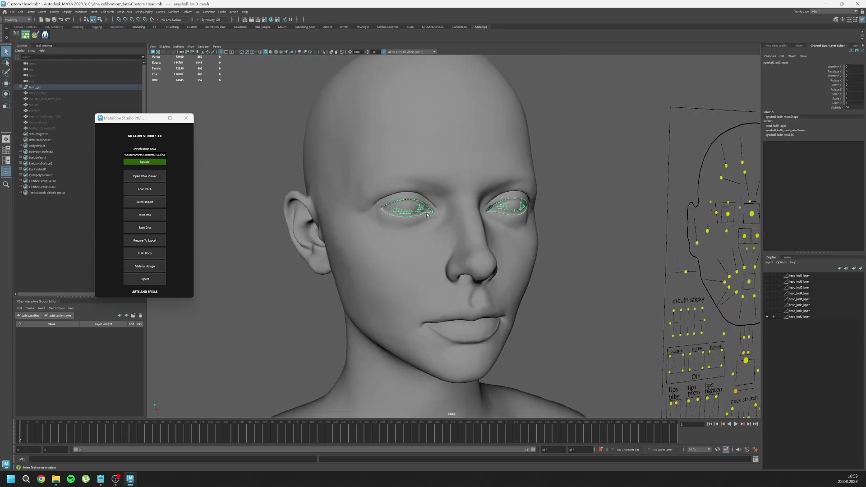
pyautogui.click(275, 295)
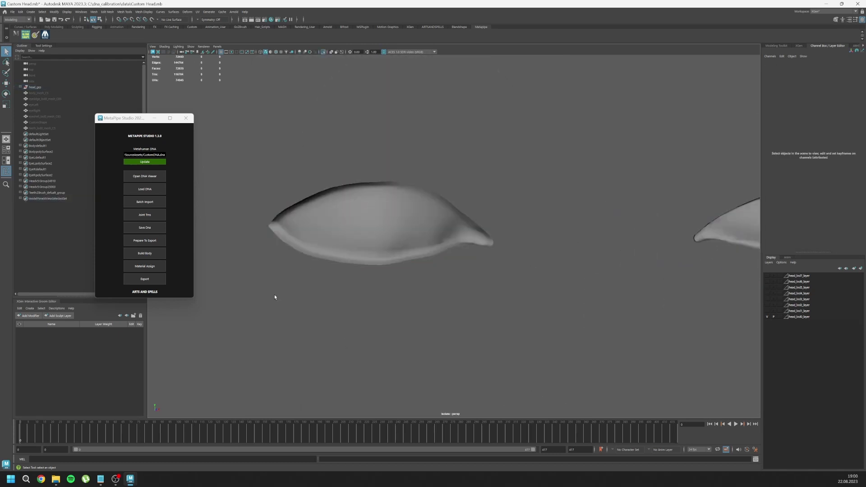
pyautogui.moveTo(211, 285); pyautogui.dragTo(512, 177)
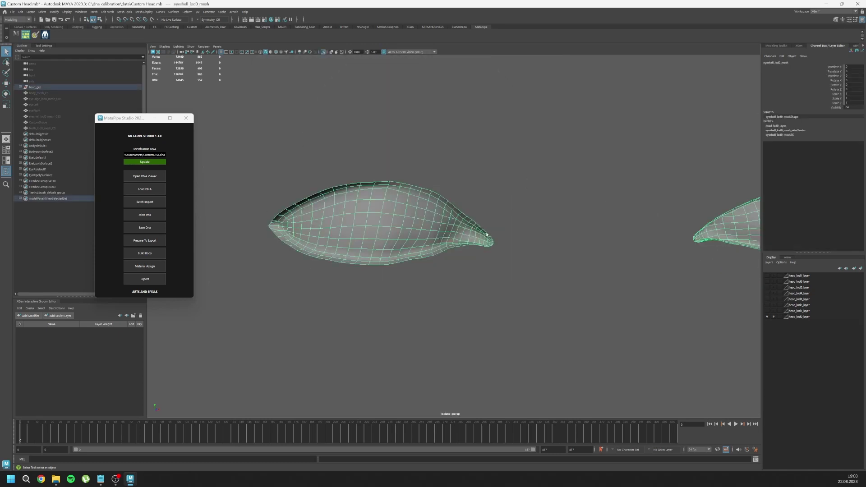
pyautogui.moveTo(564, 146); pyautogui.dragTo(311, 298)
pyautogui.hotkey('ctrl', '1')
pyautogui.scroll(-4, 375, 231)
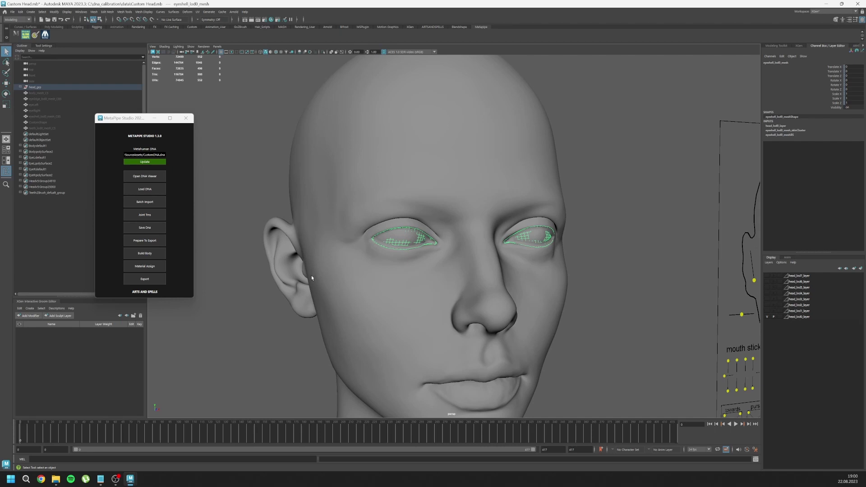
# - Temporarily hide the head mesh to examine the eyeballs, eyeshells and teeth beneath it
pyautogui.click(445, 285)
pyautogui.hotkey('ctrl', 'h')
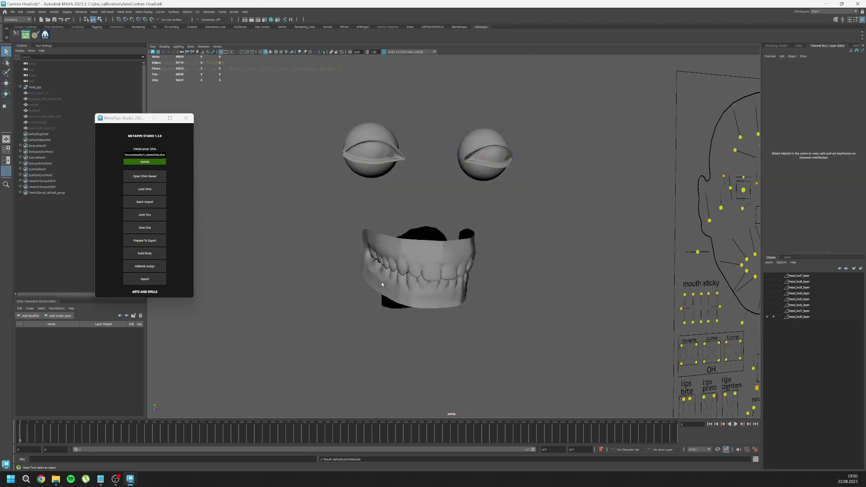
pyautogui.keyDown('alt'); pyautogui.moveTo(434, 276); pyautogui.dragTo(516, 233); pyautogui.keyUp('alt')
pyautogui.click(516, 234)
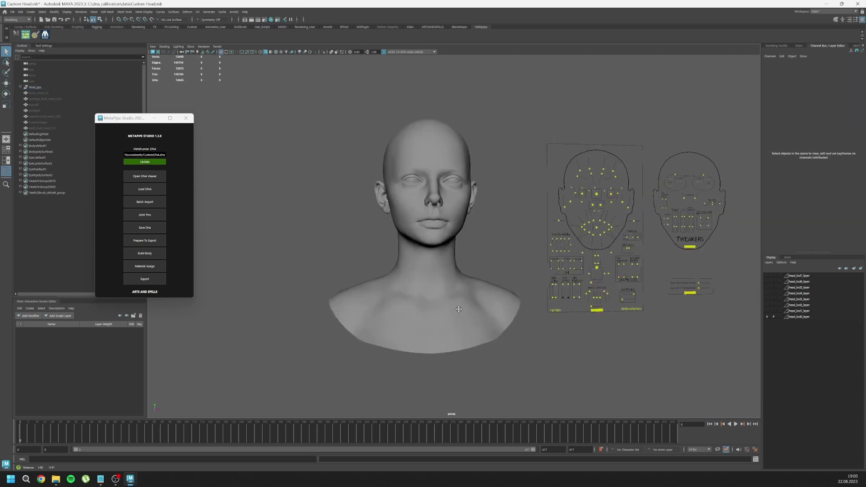
# - Run Save DNA for the fitted custom head
pyautogui.keyDown('alt'); pyautogui.moveTo(397, 301); pyautogui.dragTo(412, 300); pyautogui.keyUp('alt')
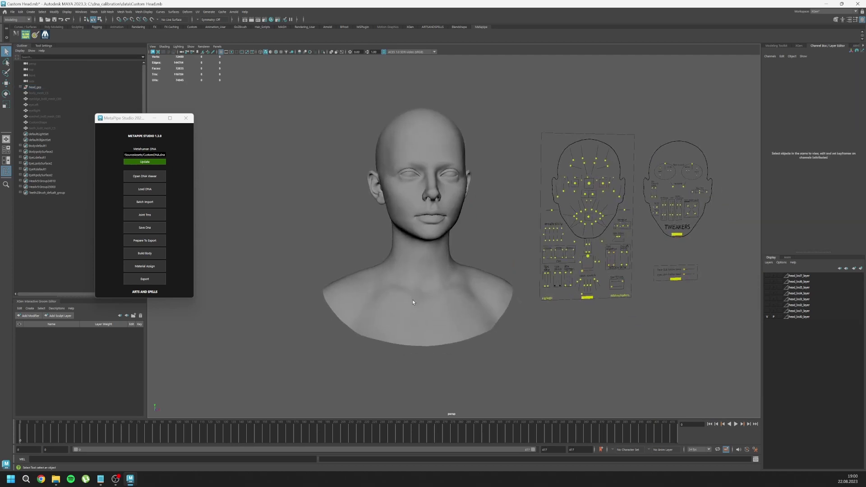
pyautogui.click(145, 229)
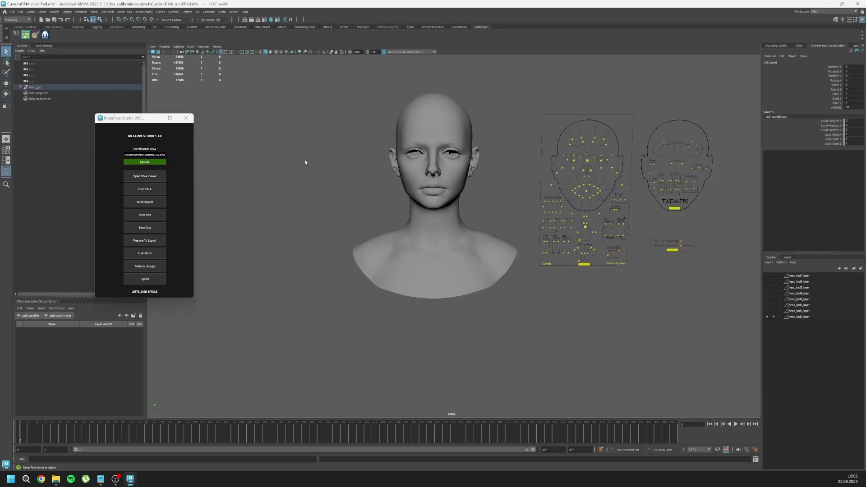
# - Compare the head's levels of detail by toggling the display layers between head_lod0_layer and head_lod5_layer
pyautogui.keyDown('alt'); pyautogui.moveTo(536, 284); pyautogui.dragTo(496, 259, button='middle'); pyautogui.keyUp('alt')
pyautogui.keyDown('alt'); pyautogui.moveTo(496, 259); pyautogui.dragTo(536, 248); pyautogui.keyUp('alt')
pyautogui.keyDown('alt'); pyautogui.moveTo(496, 220); pyautogui.dragTo(507, 260, button='middle'); pyautogui.keyUp('alt')
pyautogui.keyDown('alt'); pyautogui.moveTo(506, 261); pyautogui.dragTo(454, 272, button='right'); pyautogui.keyUp('alt')
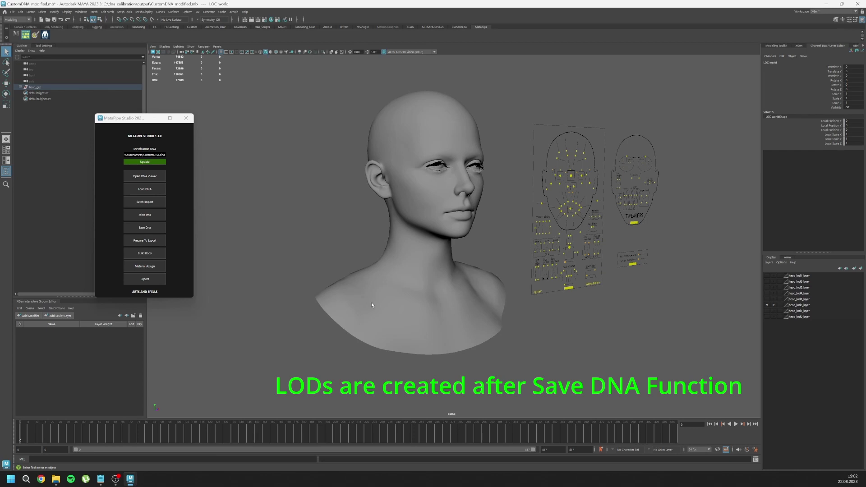
pyautogui.click(767, 305)
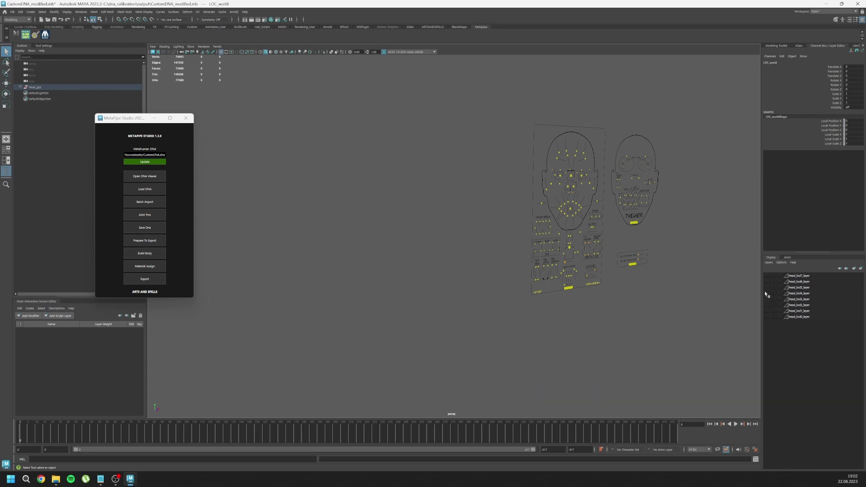
pyautogui.click(766, 293)
pyautogui.click(766, 293)
pyautogui.click(767, 287)
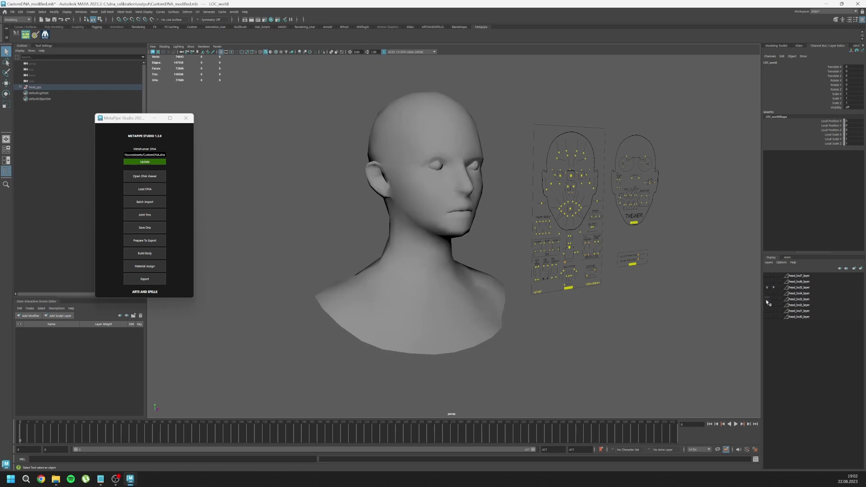
pyautogui.click(766, 299)
pyautogui.click(766, 305)
pyautogui.click(767, 311)
pyautogui.click(766, 317)
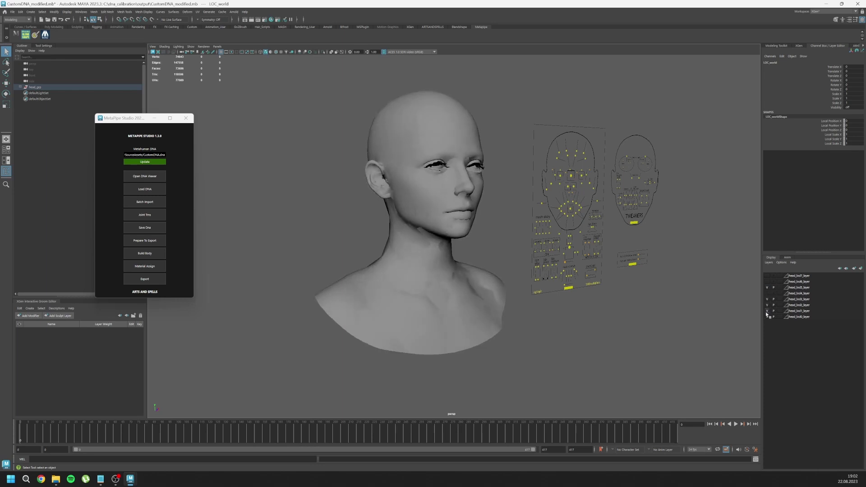
pyautogui.click(419, 323)
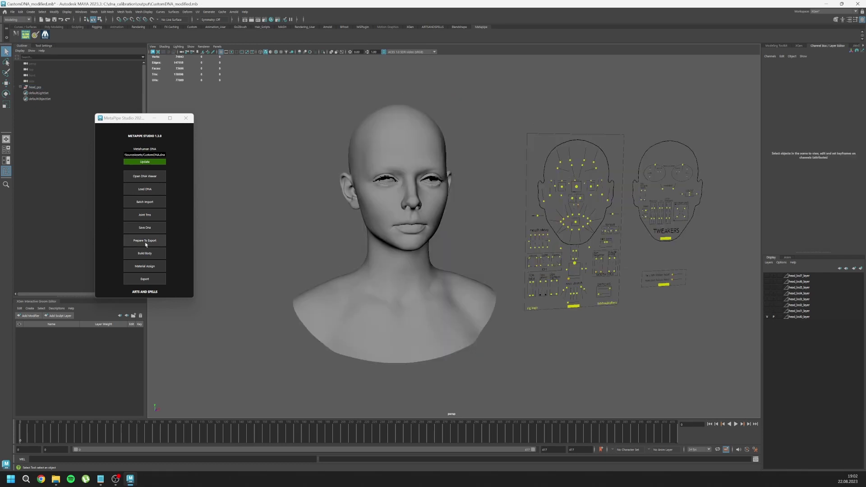
# - Run Prepare To Export on the head and bring in Body.obj with Batch Import
pyautogui.click(143, 201)
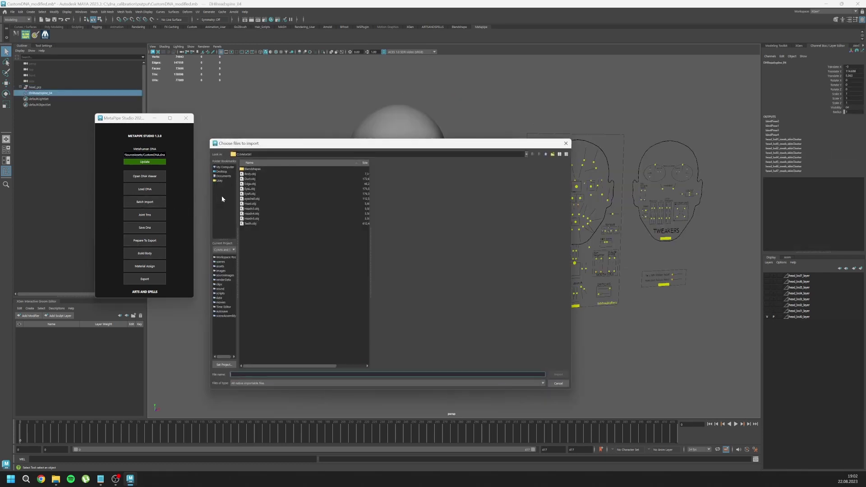
pyautogui.doubleClick(255, 174)
pyautogui.scroll(-5, 286, 280)
pyautogui.keyDown('alt'); pyautogui.moveTo(286, 280); pyautogui.dragTo(296, 234, button='middle'); pyautogui.keyUp('alt')
pyautogui.click(337, 300)
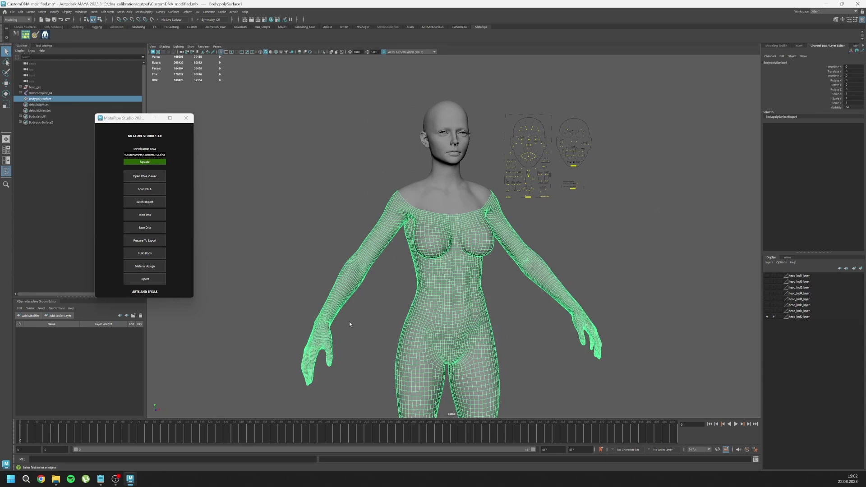
# - Run Build Body for the imported body mesh and test the rig by rotating the right upper arm joint
pyautogui.click(152, 255)
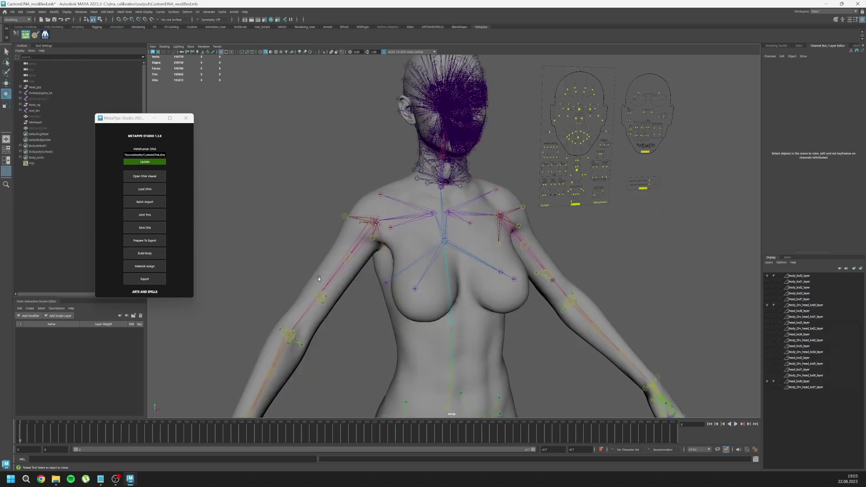
pyautogui.click(328, 282)
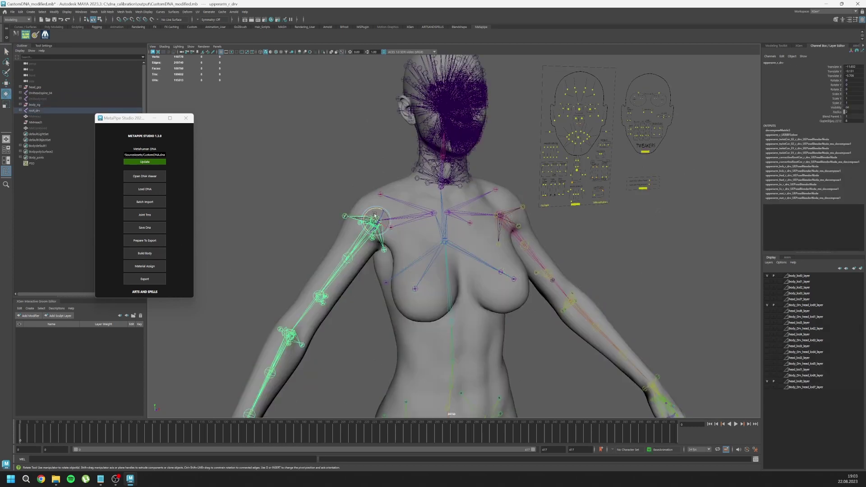
pyautogui.moveTo(377, 225); pyautogui.dragTo(391, 214)
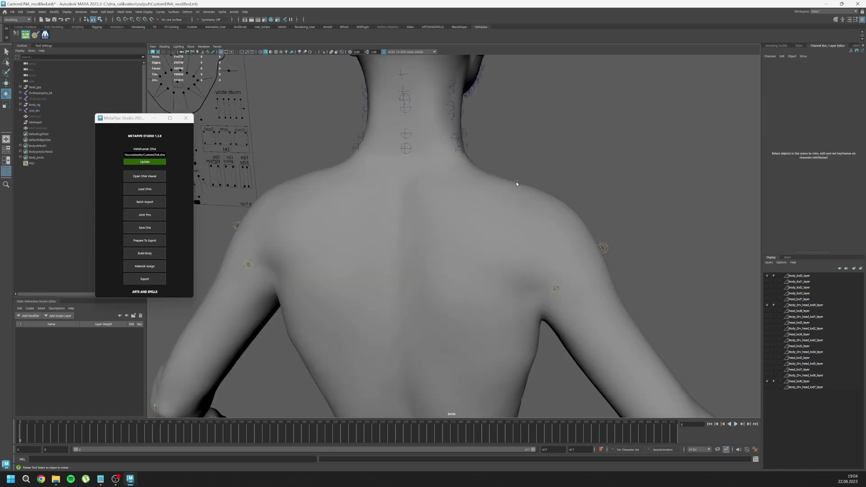
pyautogui.keyDown('alt'); pyautogui.moveTo(516, 183); pyautogui.dragTo(345, 225); pyautogui.keyUp('alt')
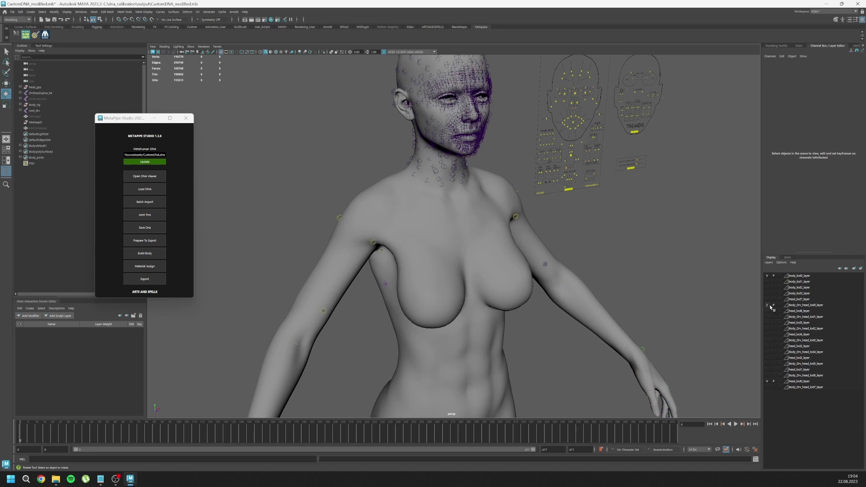
# - Toggle body_lod0_layer's visibility off and on, and hide the head_grp group
pyautogui.click(767, 276)
pyautogui.click(767, 276)
pyautogui.click(35, 87)
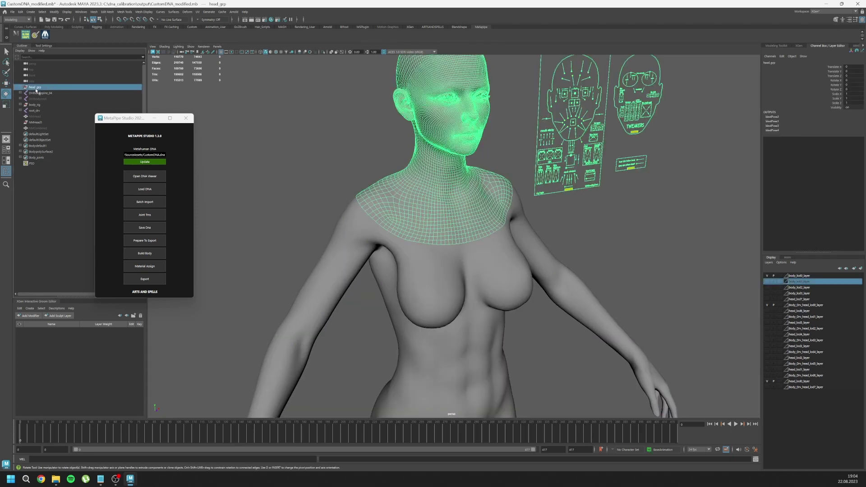
pyautogui.hotkey('ctrl', 'h')
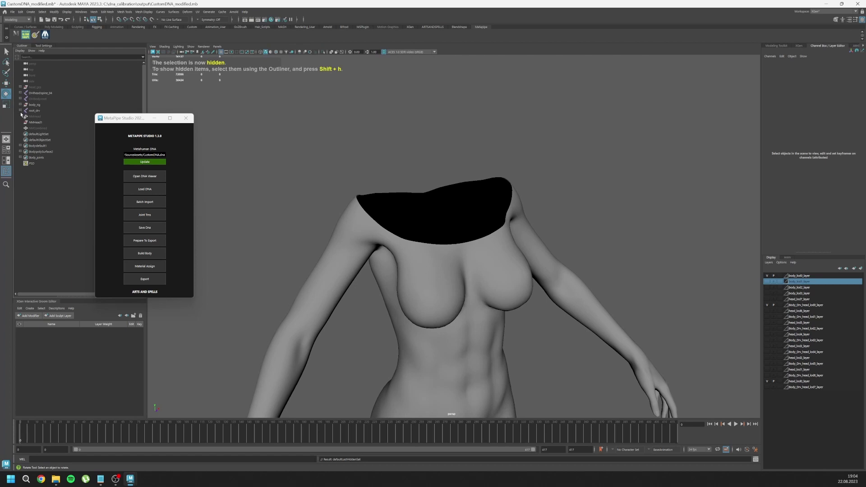
# - In body_rig's body_lod0_grp, hide the separate body mesh, show m_med_nrw_combined_lod0_mesh, and inspect the combined full-body mesh
pyautogui.click(20, 105)
pyautogui.click(24, 117)
pyautogui.click(27, 122)
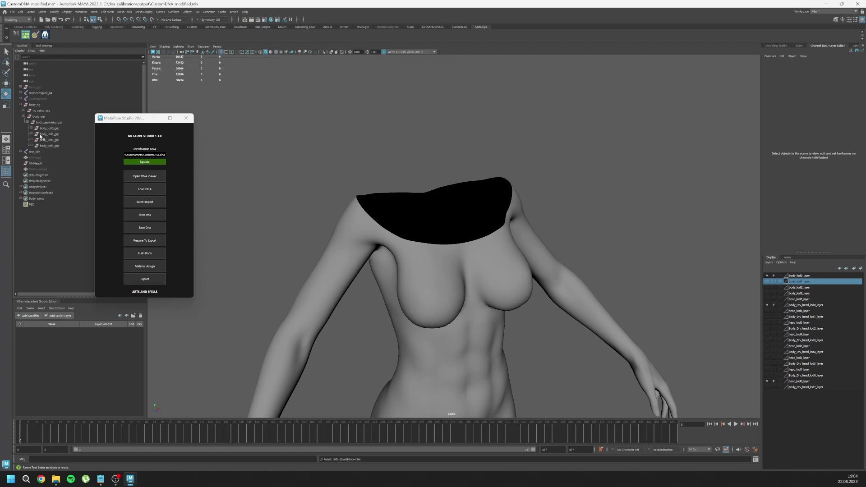
pyautogui.click(31, 128)
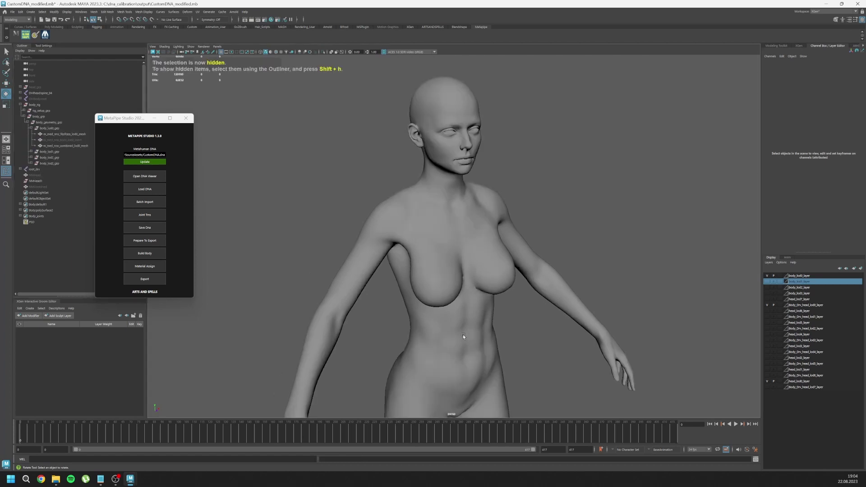
pyautogui.keyDown('alt'); pyautogui.moveTo(463, 334); pyautogui.dragTo(487, 232, button='middle'); pyautogui.keyUp('alt')
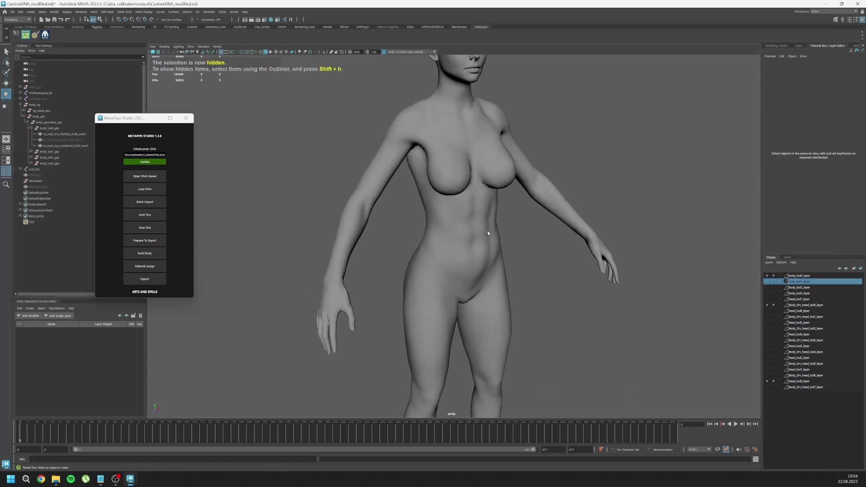
pyautogui.keyDown('alt'); pyautogui.moveTo(487, 232); pyautogui.dragTo(501, 253); pyautogui.keyUp('alt')
pyautogui.keyDown('alt'); pyautogui.moveTo(500, 253); pyautogui.dragTo(423, 250, button='right'); pyautogui.keyUp('alt')
pyautogui.keyDown('alt'); pyautogui.moveTo(424, 250); pyautogui.dragTo(439, 249, button='middle'); pyautogui.keyUp('alt')
pyautogui.click(451, 247)
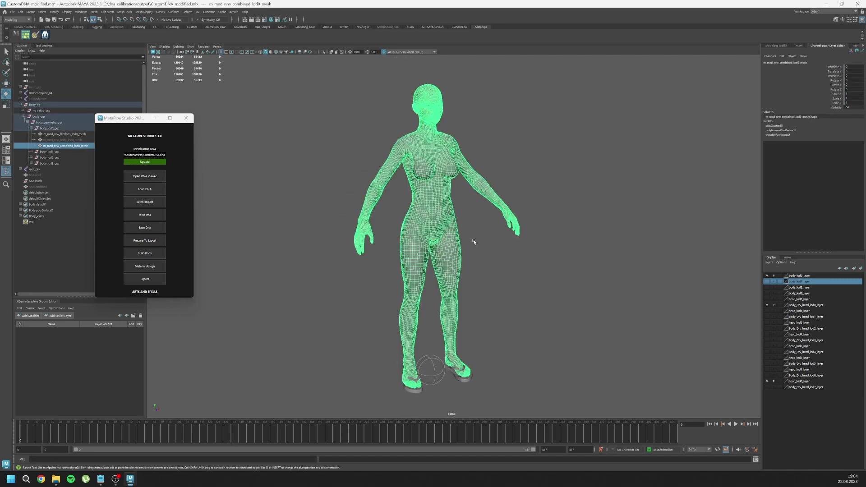
pyautogui.click(282, 279)
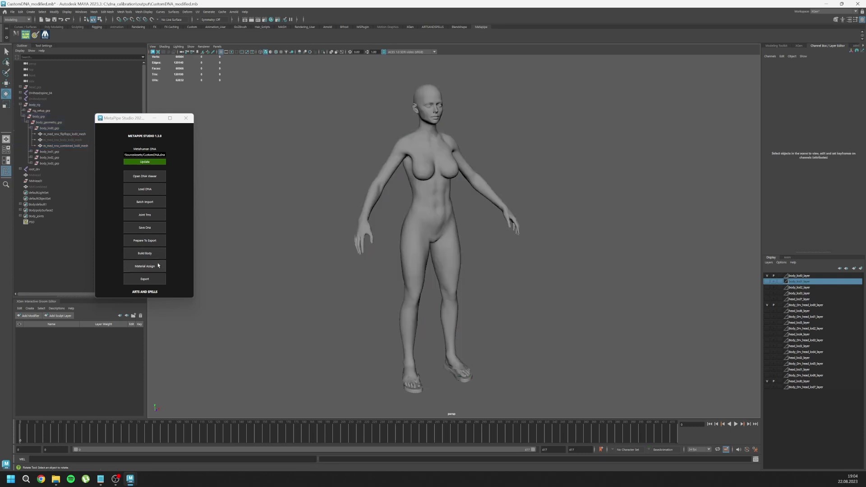